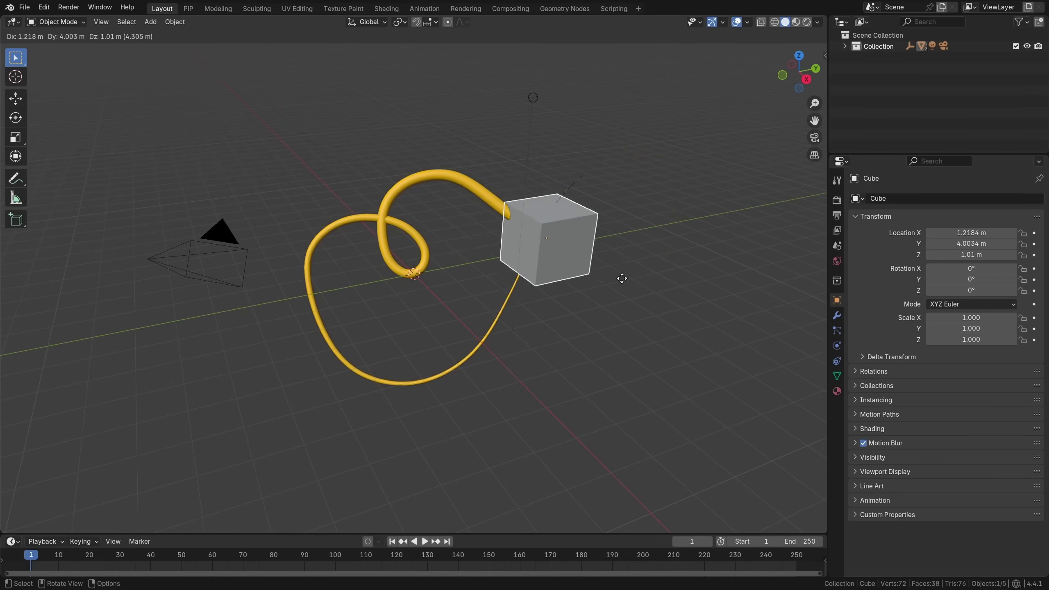
# Step: Try moving the cube along Y, X, Z and freely, cancel each move, then view through the camera
pyautogui.press('Escape')
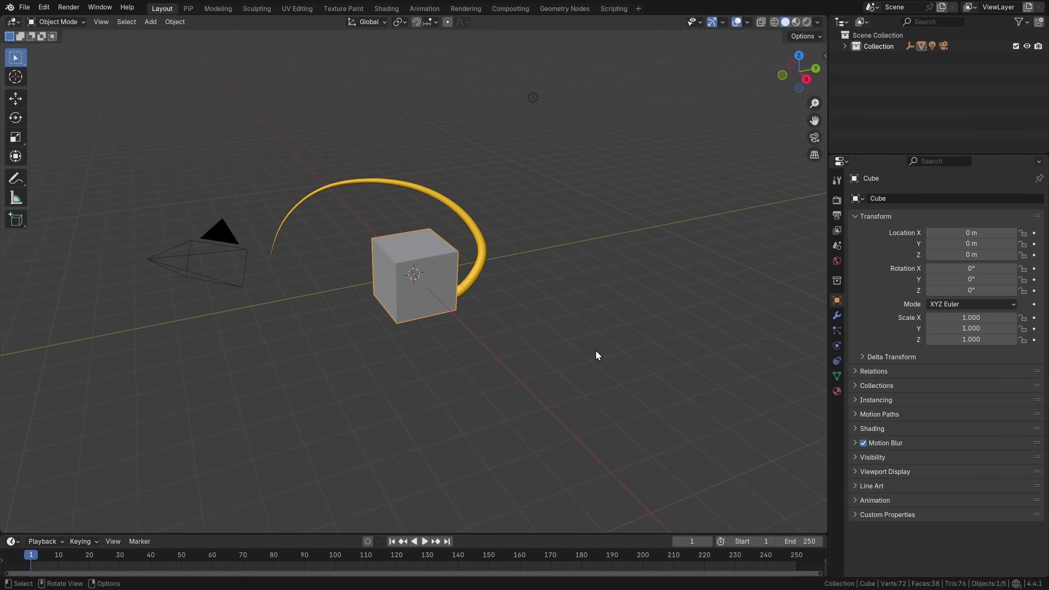
pyautogui.press('g')
pyautogui.press('y')
pyautogui.press('x')
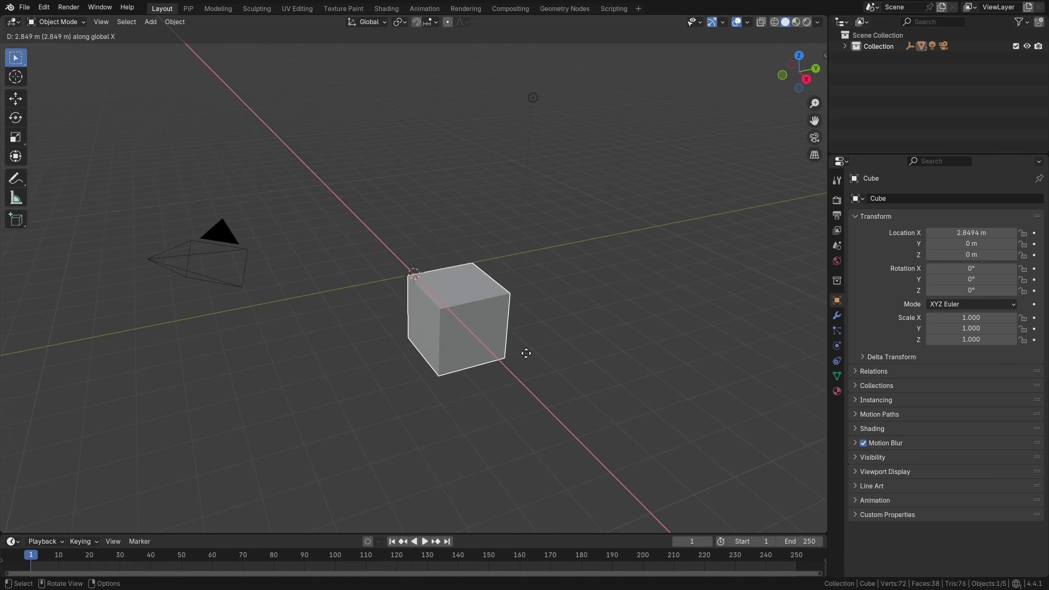
pyautogui.press('z')
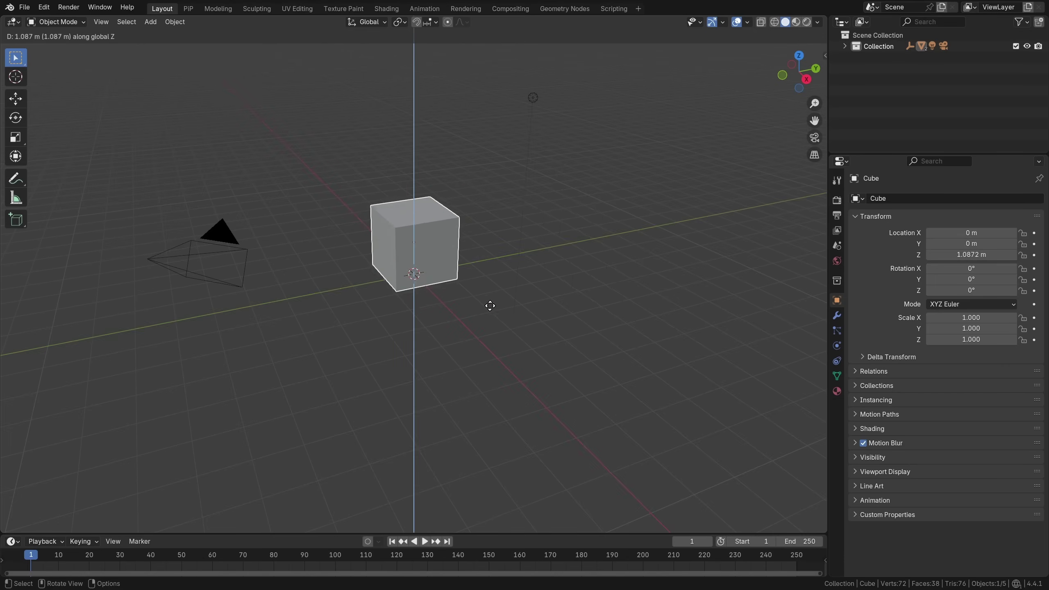
pyautogui.press('Escape')
pyautogui.press('g')
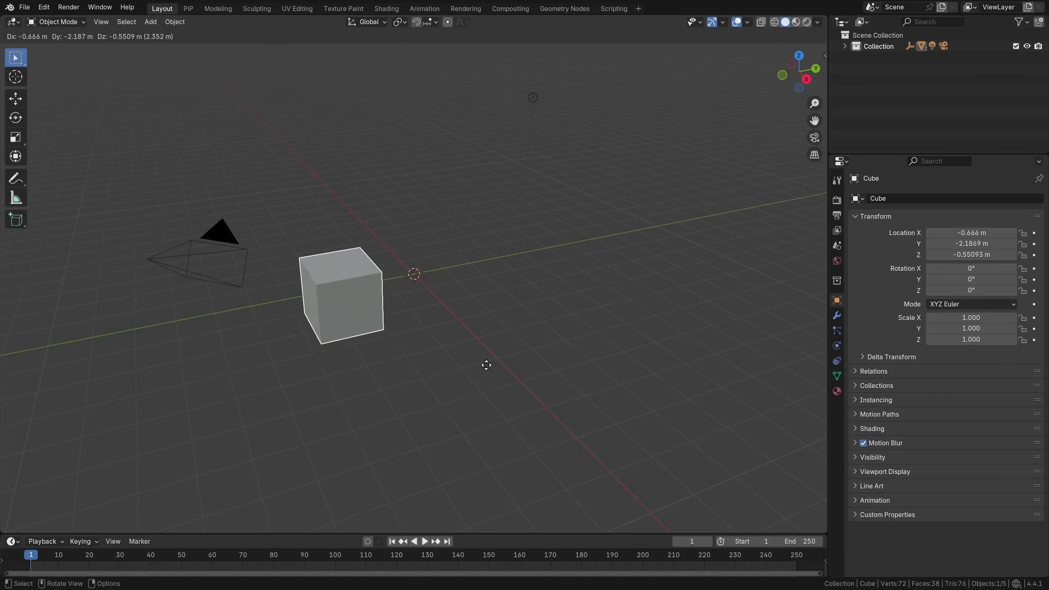
pyautogui.press('Escape')
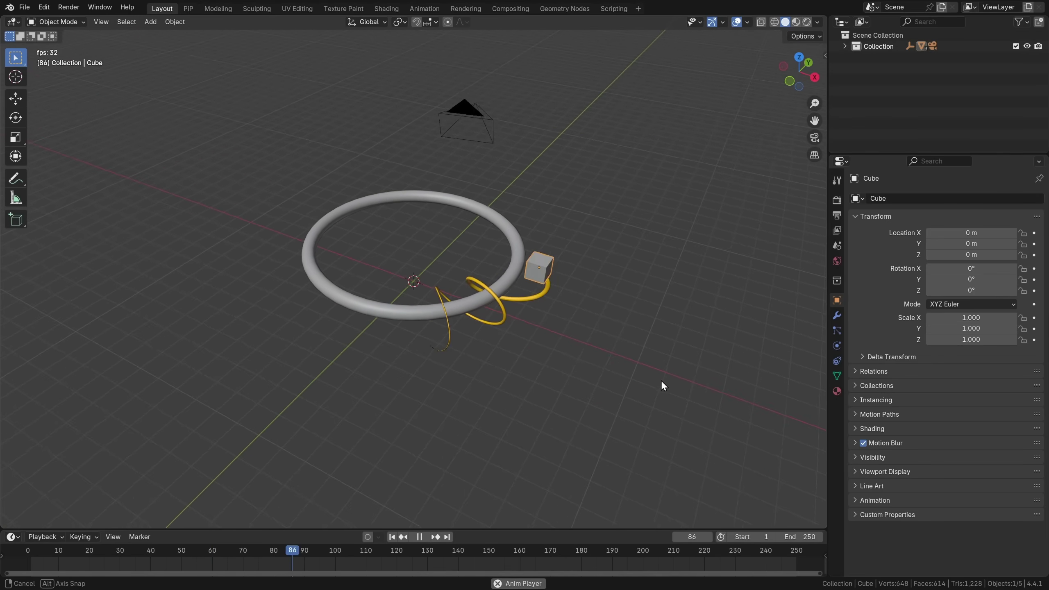
pyautogui.click(815, 138)
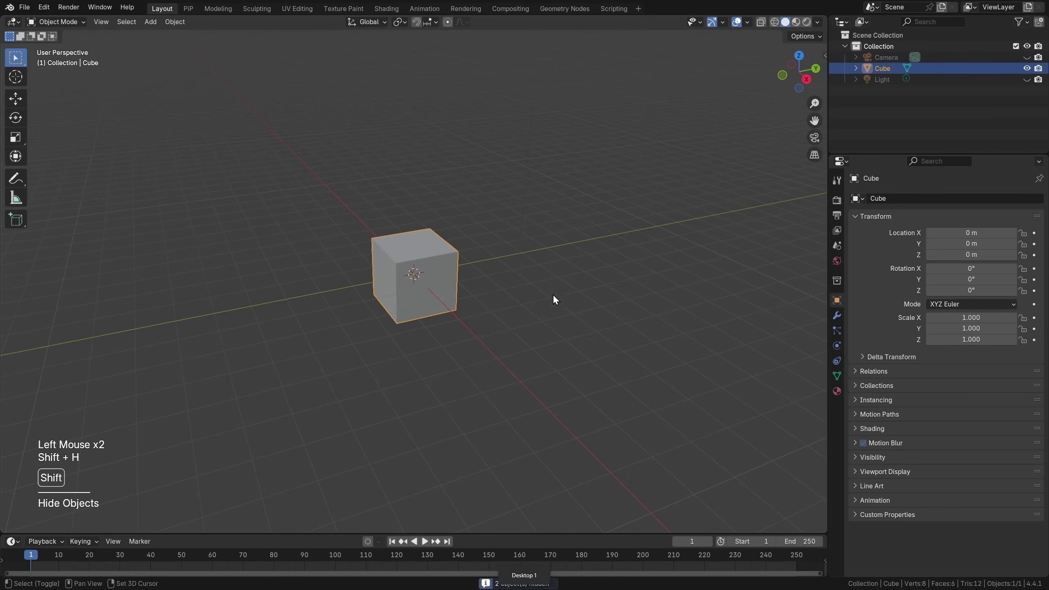
# Step: Split off a tall new area, make it a Graph Editor and recentre the cube in view
pyautogui.click(321, 506)
pyautogui.hotkey('ctrl', 'w')
pyautogui.click(393, 414)
pyautogui.hotkey('shift', 'F6')
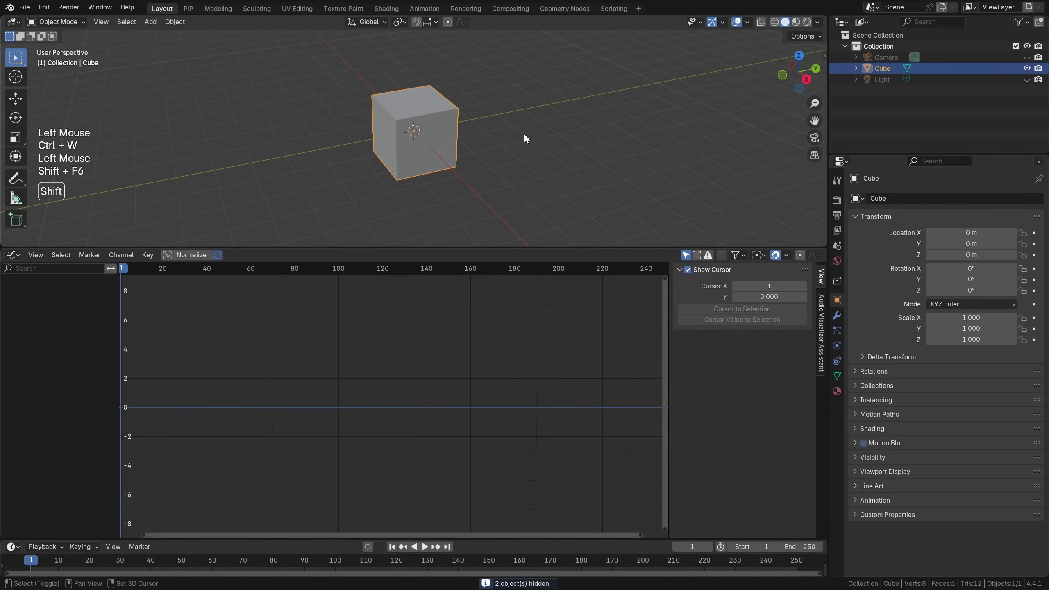
pyautogui.keyDown('shift'); pyautogui.moveTo(524, 134); pyautogui.dragTo(501, 193, button='middle'); pyautogui.keyUp('shift')
pyautogui.scroll(1, 497, 195)
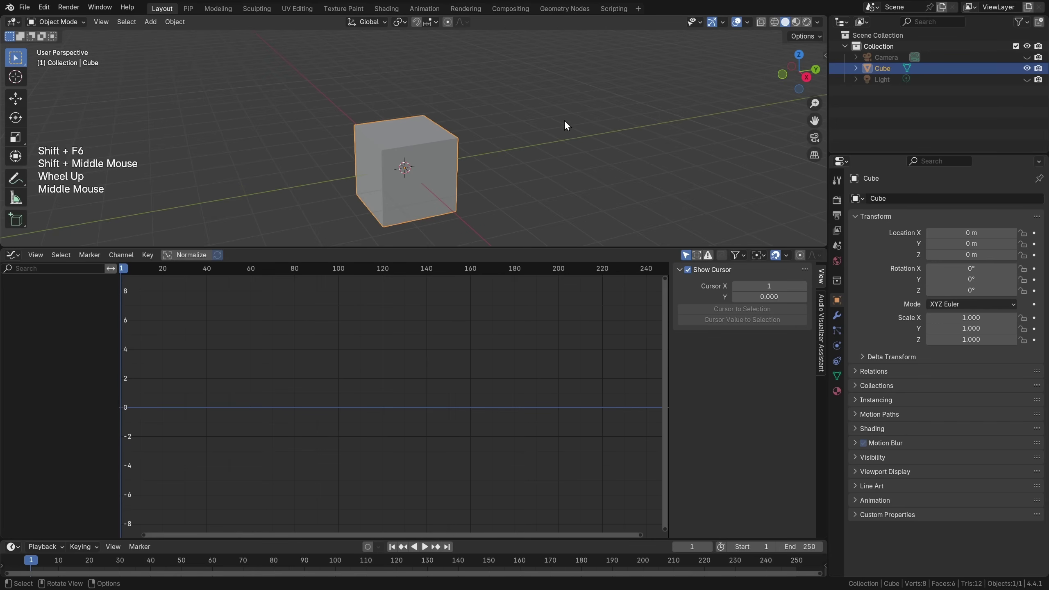
# Step: Keyframe the cube at the start, then move it up-left and keyframe it at frame 100
pyautogui.press('i')
pyautogui.click(156, 269)
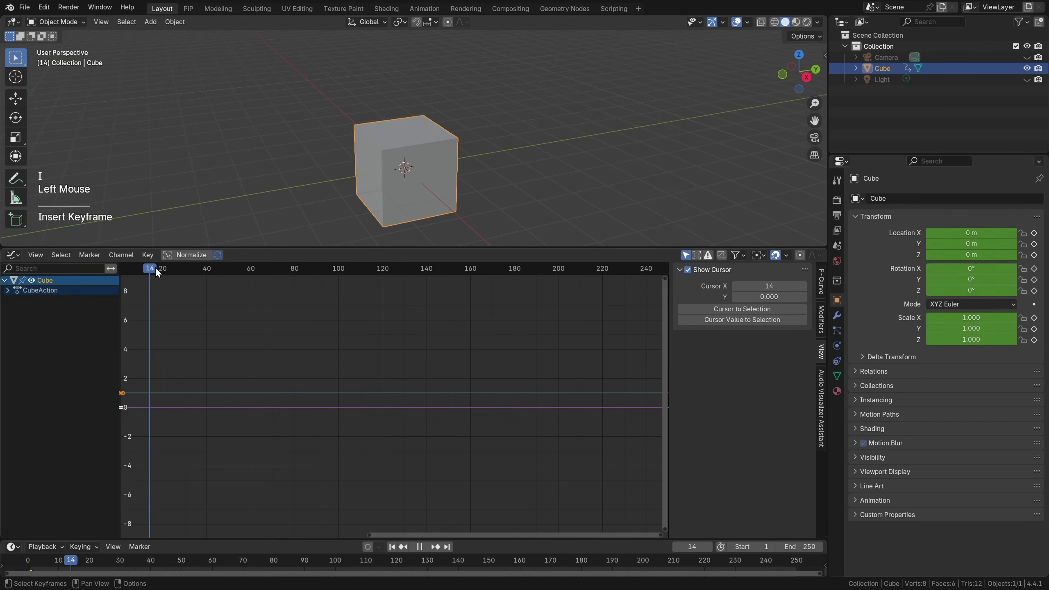
pyautogui.press('g')
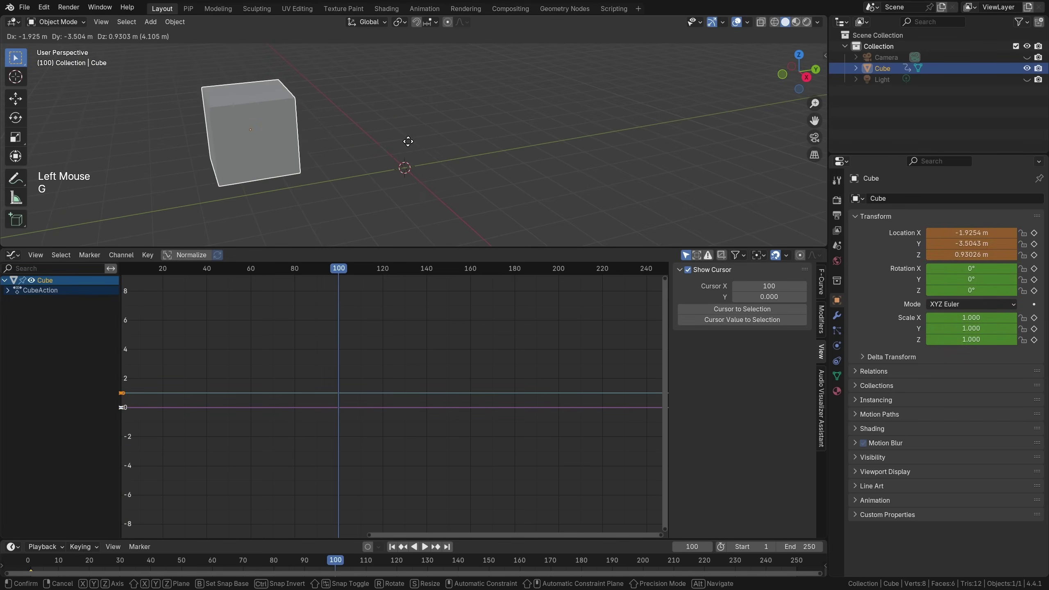
pyautogui.click(364, 130)
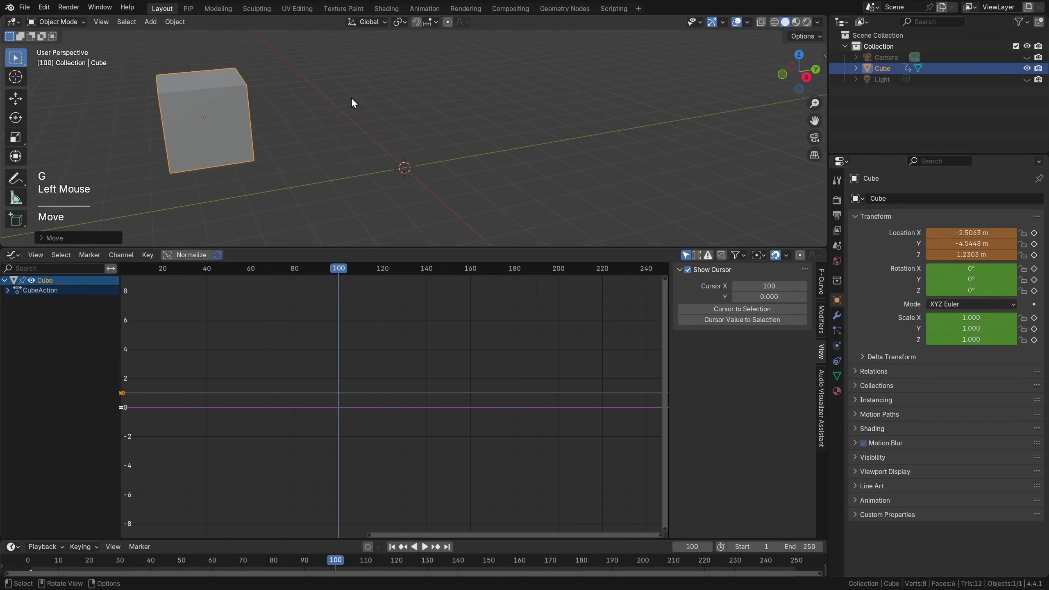
pyautogui.press('i')
# Step: Frame the new curves, scrub from frame 15 and play the cube's motion
pyautogui.moveTo(320, 295); pyautogui.dragTo(370, 289, button='middle')
pyautogui.click(201, 269)
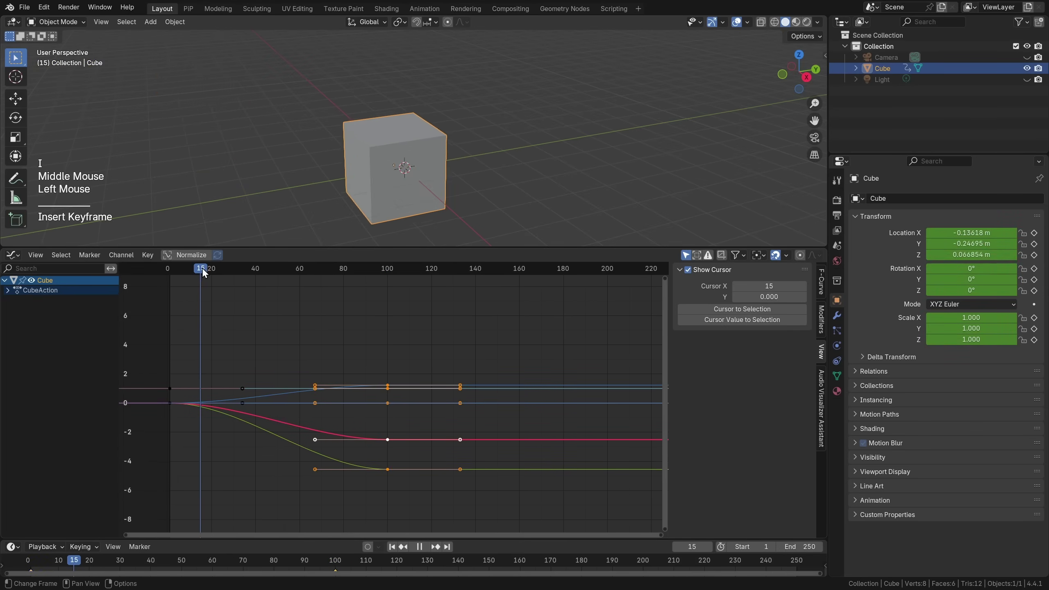
pyautogui.moveTo(204, 273); pyautogui.dragTo(174, 275)
pyautogui.press('space')
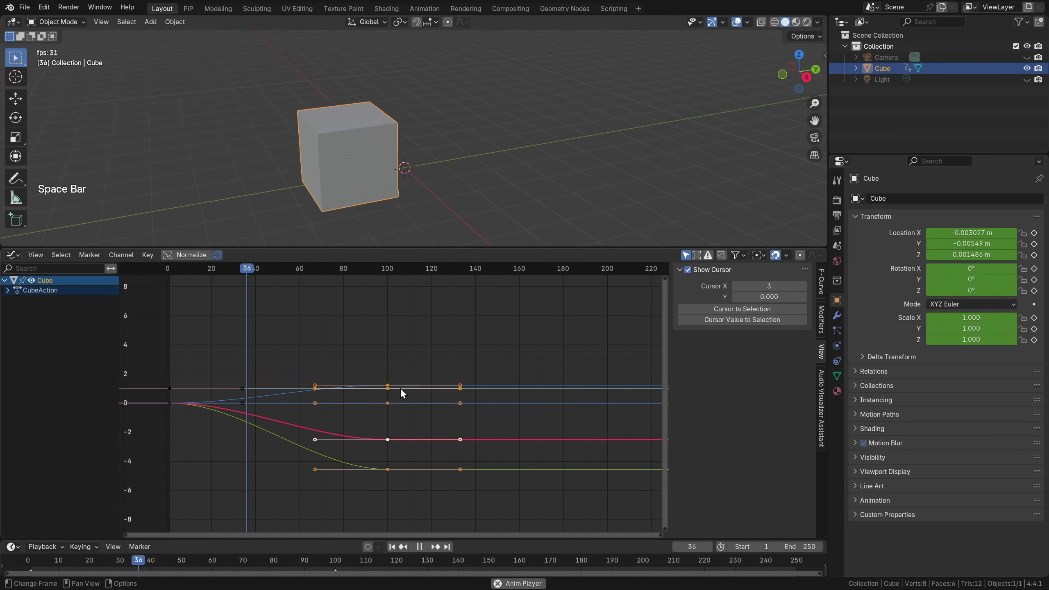
pyautogui.press('space')
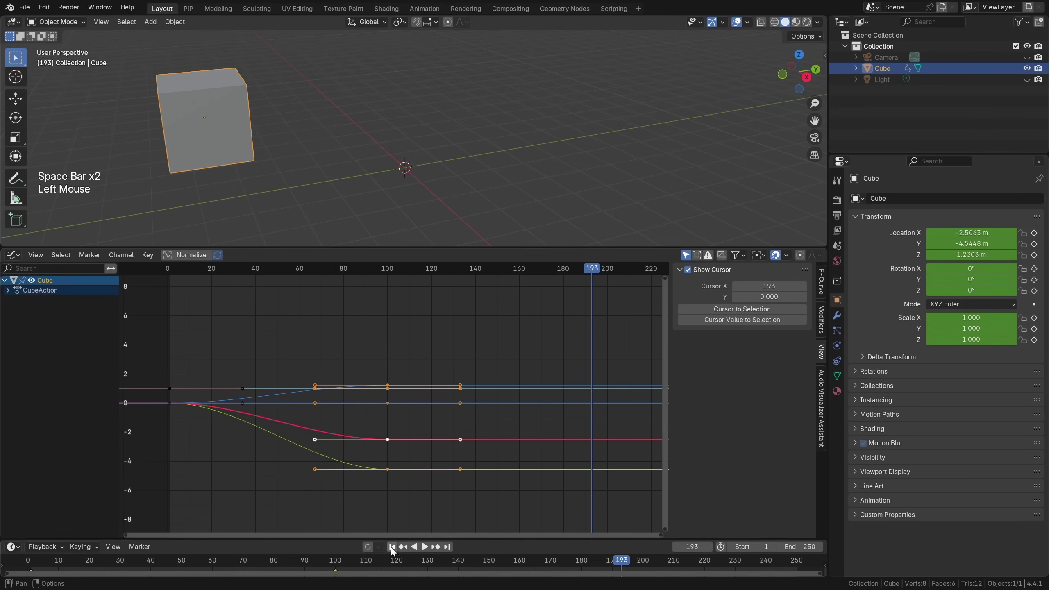
# Step: Enable Auto Keying, move the cube right of the origin, and scrub the keyed motion
pyautogui.click(365, 547)
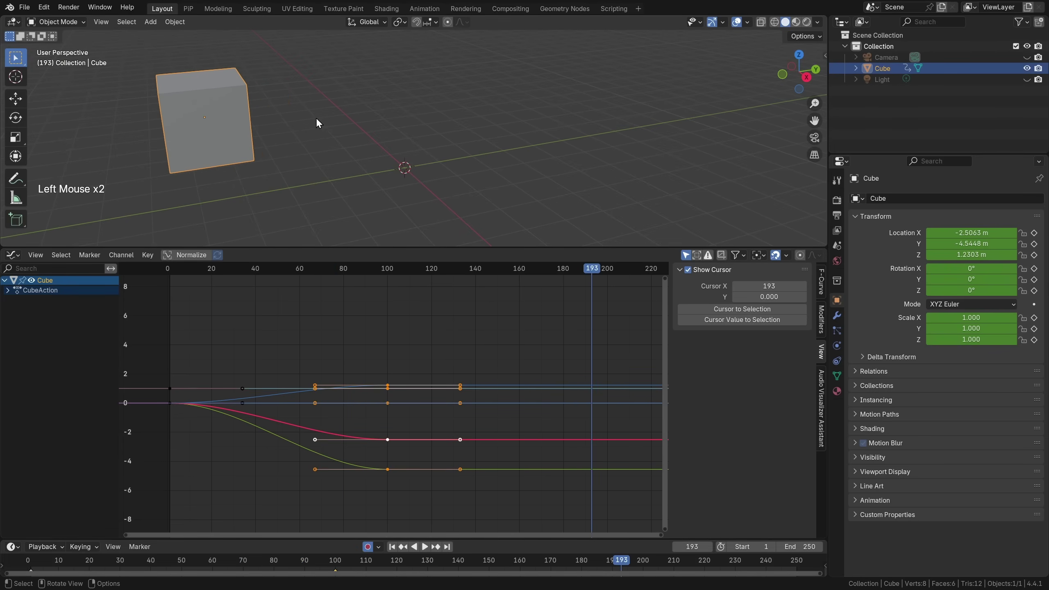
pyautogui.scroll(-1, 278, 125)
pyautogui.press('g')
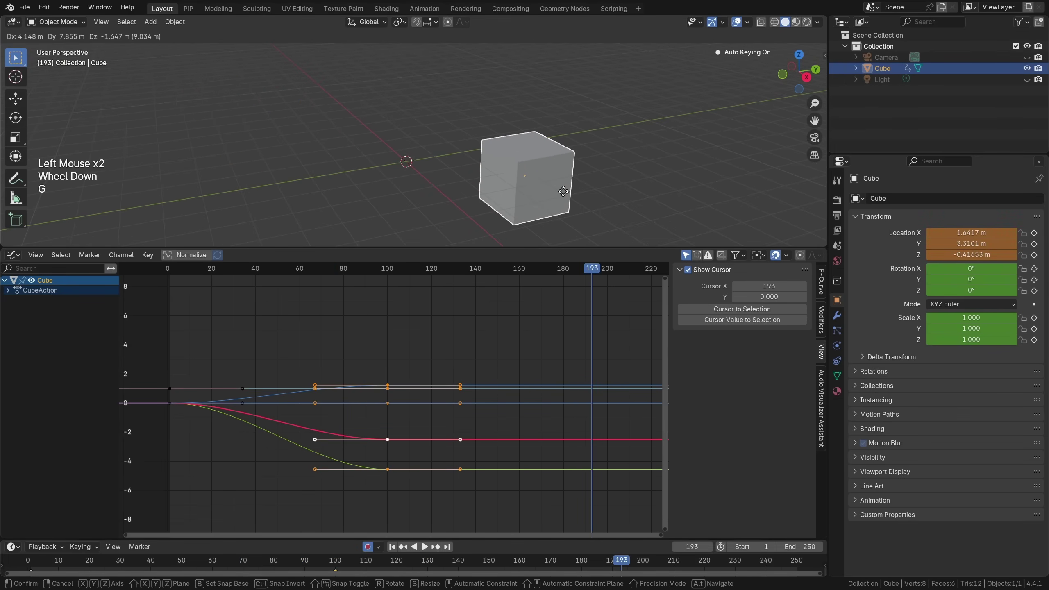
pyautogui.click(626, 449)
pyautogui.moveTo(567, 276); pyautogui.dragTo(245, 313)
pyautogui.moveTo(246, 268); pyautogui.dragTo(235, 289)
# Step: Delete all the cube's keyframes and move it live during playback to record motion
pyautogui.click(433, 336)
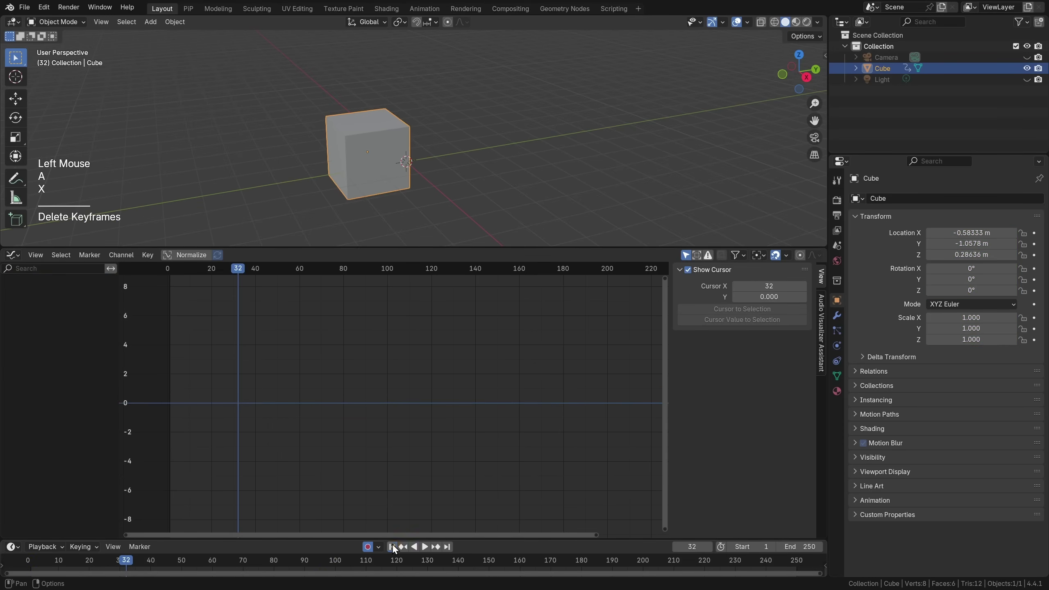
pyautogui.click(426, 547)
pyautogui.press('g')
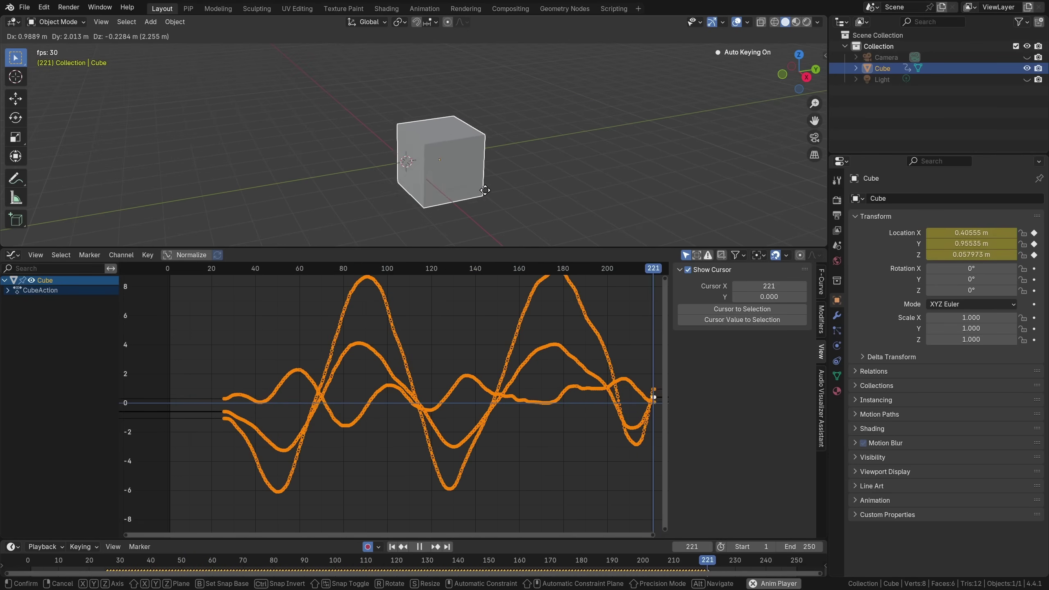
# Step: Finish the live recording and sketch the screen plane outline, viewing it edge-on
pyautogui.click(601, 157)
pyautogui.press('space')
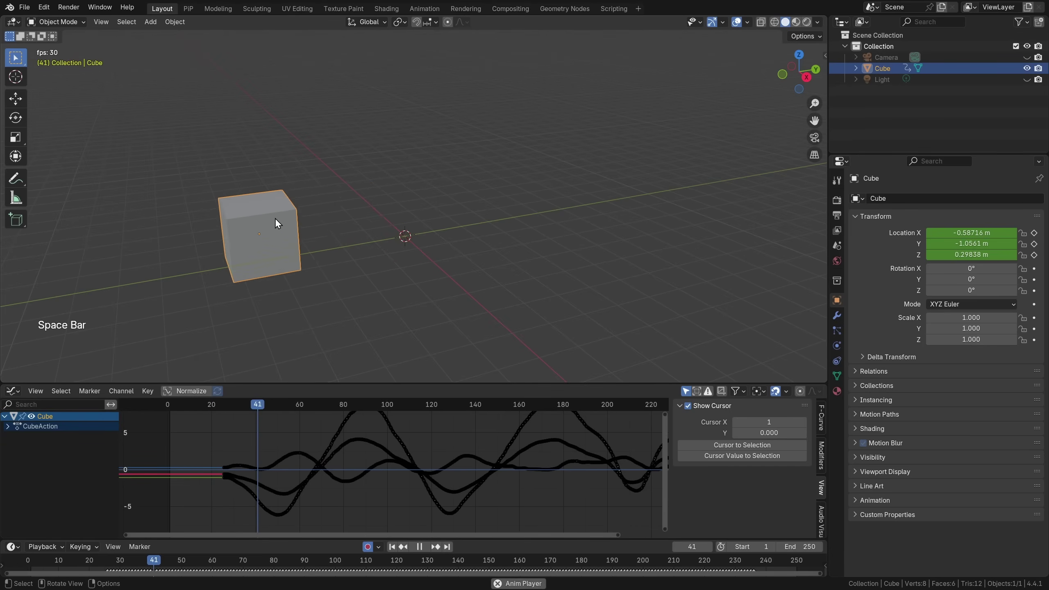
pyautogui.press('d')
pyautogui.moveTo(158, 66)
pyautogui.mouseDown()
pyautogui.moveTo(159, 358)
pyautogui.moveTo(674, 351)
pyautogui.moveTo(688, 269)
pyautogui.moveTo(696, 41)
pyautogui.moveTo(203, 41)
pyautogui.moveTo(156, 45)
pyautogui.moveTo(156, 72)
pyautogui.mouseUp()
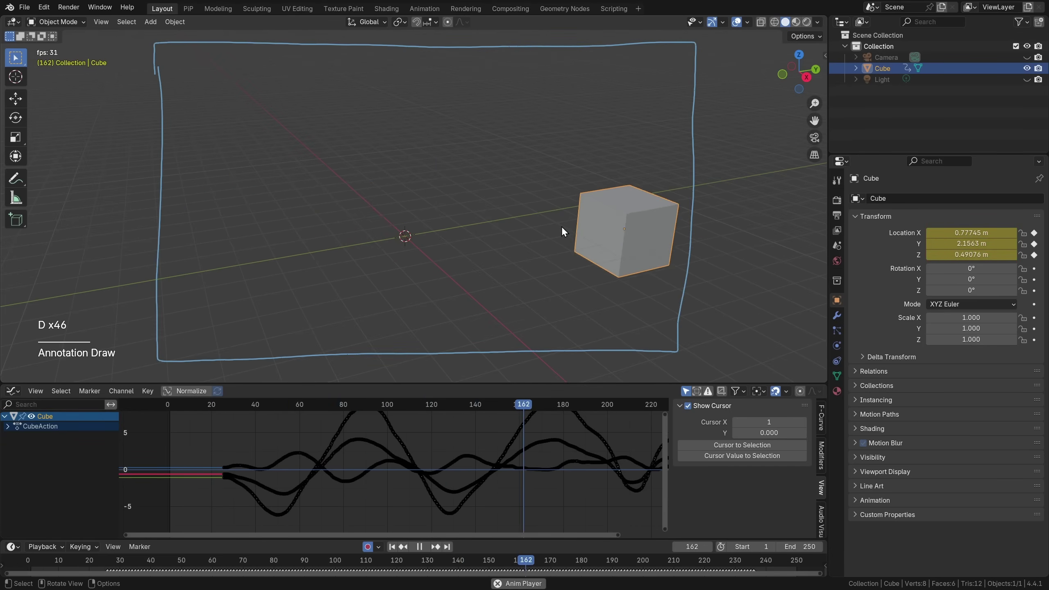
pyautogui.moveTo(567, 256)
pyautogui.mouseDown(button='middle')
pyautogui.moveTo(597, 262)
pyautogui.moveTo(555, 248)
pyautogui.moveTo(655, 199)
pyautogui.moveTo(620, 250)
pyautogui.moveTo(592, 244)
pyautogui.mouseUp(button='middle')
pyautogui.scroll(-2, 557, 247)
pyautogui.click(647, 228)
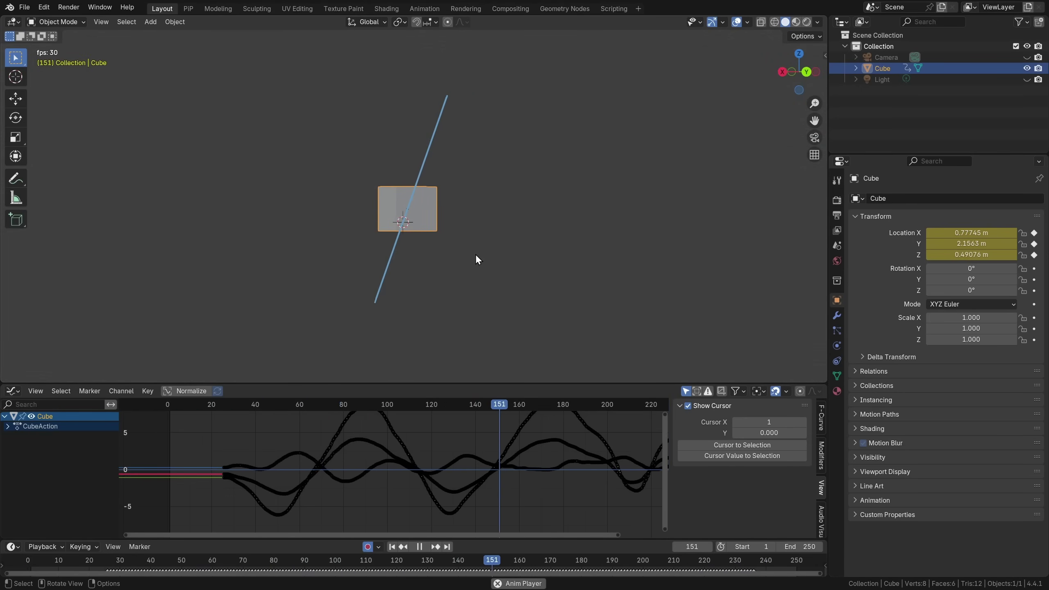
pyautogui.keyDown('shift'); pyautogui.moveTo(463, 193); pyautogui.dragTo(557, 243, button='middle'); pyautogui.keyUp('shift')
# Step: Sketch a camera with a lens triangle and dashed sight lines to the plane
pyautogui.press('d')
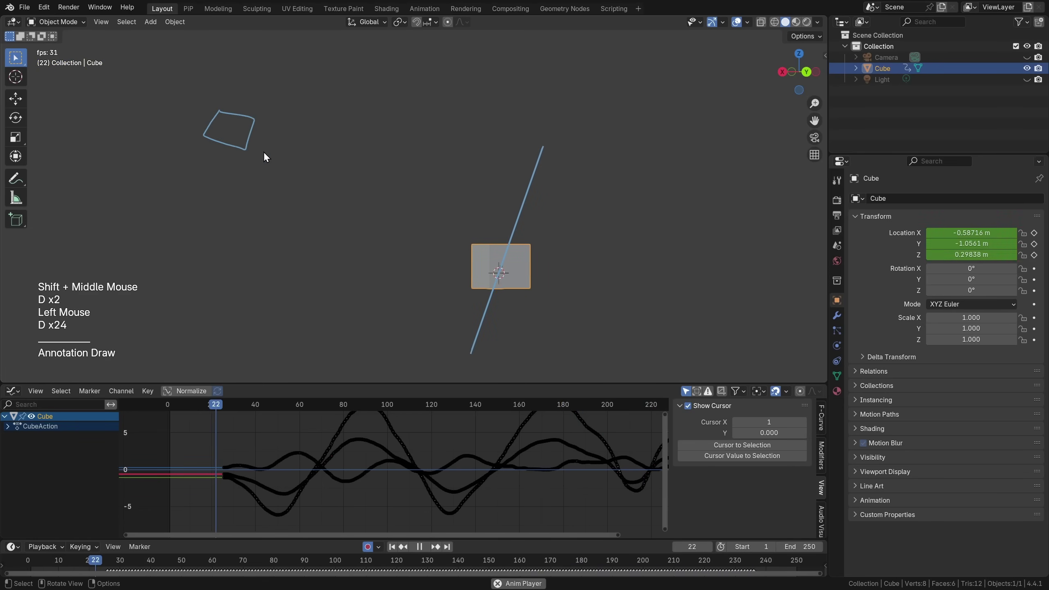
pyautogui.moveTo(266, 125)
pyautogui.mouseDown()
pyautogui.moveTo(263, 152)
pyautogui.moveTo(282, 184)
pyautogui.mouseUp()
pyautogui.moveTo(294, 196); pyautogui.dragTo(311, 215)
pyautogui.moveTo(323, 231); pyautogui.dragTo(379, 284)
pyautogui.moveTo(400, 300); pyautogui.dragTo(416, 313)
pyautogui.moveTo(446, 339); pyautogui.dragTo(453, 344)
pyautogui.moveTo(365, 137); pyautogui.dragTo(373, 137)
pyautogui.moveTo(391, 137); pyautogui.dragTo(413, 138)
pyautogui.moveTo(432, 137); pyautogui.dragTo(490, 139)
pyautogui.moveTo(509, 140); pyautogui.dragTo(527, 141)
pyautogui.moveTo(541, 142); pyautogui.dragTo(548, 141)
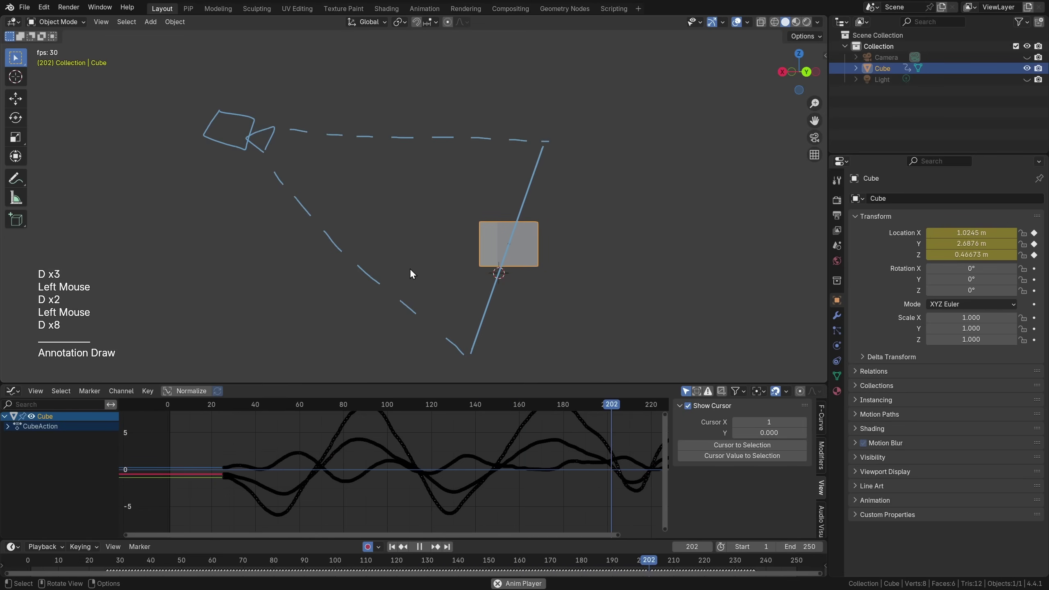
# Step: Orbit the sketch in orthographic and perspective views and circle the camera drawing
pyautogui.moveTo(430, 216); pyautogui.dragTo(592, 234, button='middle')
pyautogui.press('KP_5')
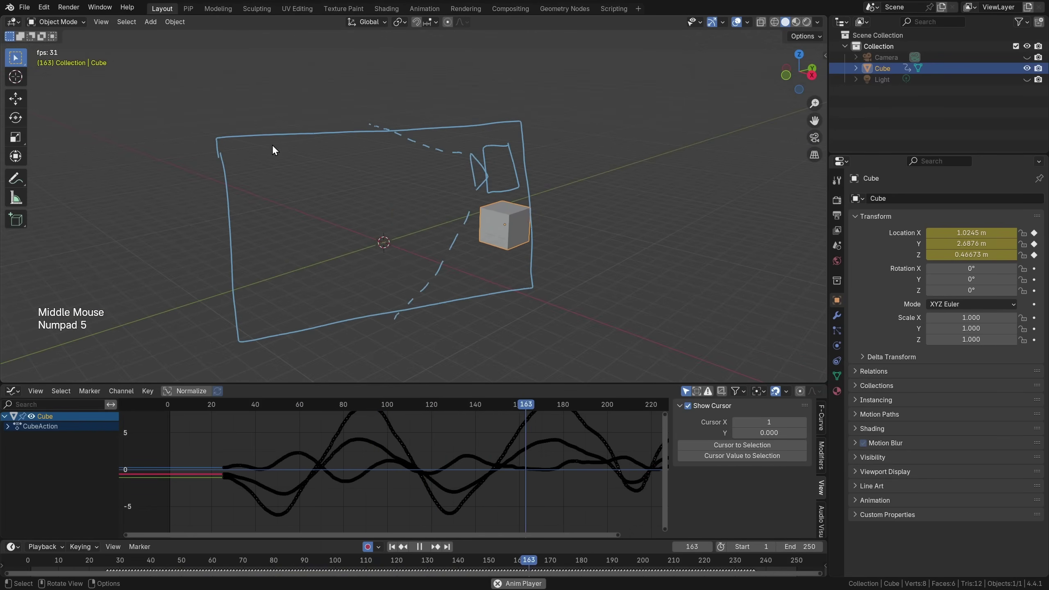
pyautogui.moveTo(274, 152); pyautogui.dragTo(487, 252, button='middle')
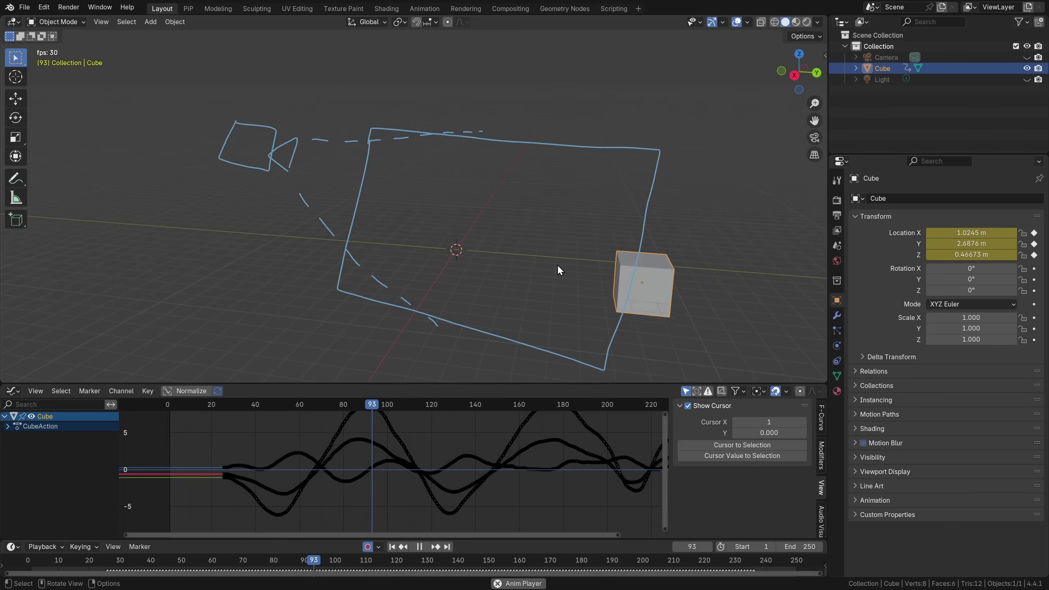
pyautogui.moveTo(477, 145); pyautogui.dragTo(501, 273, button='middle')
pyautogui.moveTo(200, 165)
pyautogui.mouseDown()
pyautogui.moveTo(194, 124)
pyautogui.moveTo(316, 152)
pyautogui.moveTo(234, 203)
pyautogui.mouseUp()
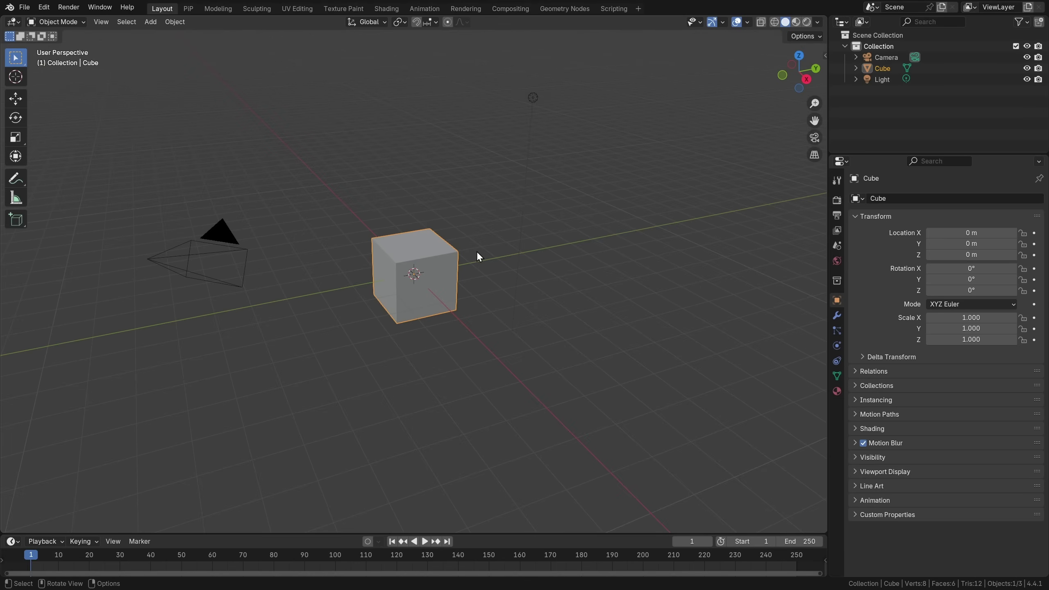
# Step: Split the 3D viewport vertically down the middle and make the timeline taller
pyautogui.rightClick(302, 535)
pyautogui.click(293, 521)
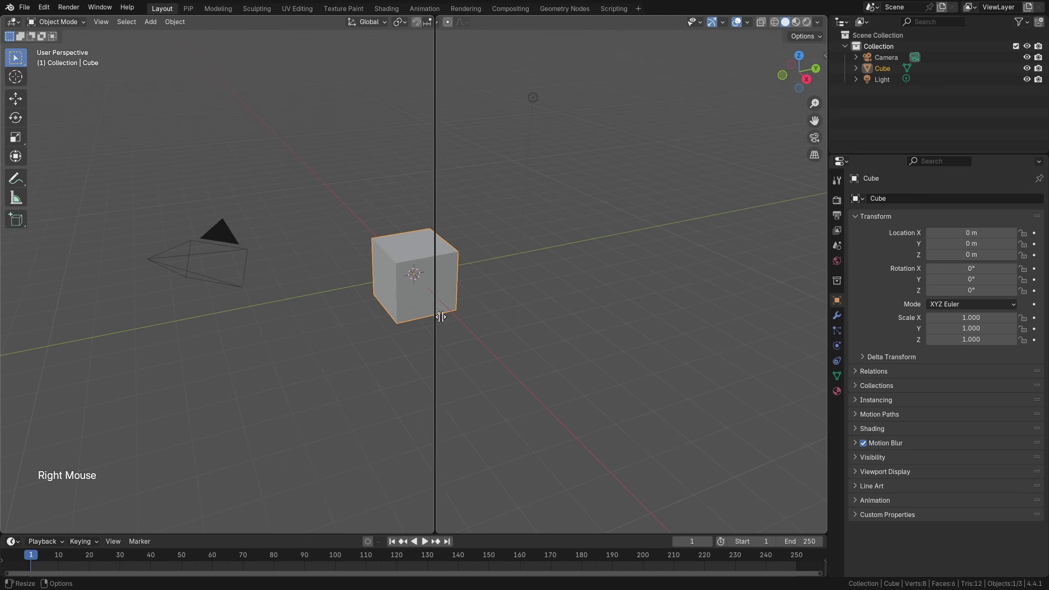
pyautogui.click(431, 245)
pyautogui.moveTo(291, 536); pyautogui.dragTo(314, 275)
# Step: Split the timeline horizontally into a Graph Editor and set the left viewport to camera view
pyautogui.rightClick(315, 272)
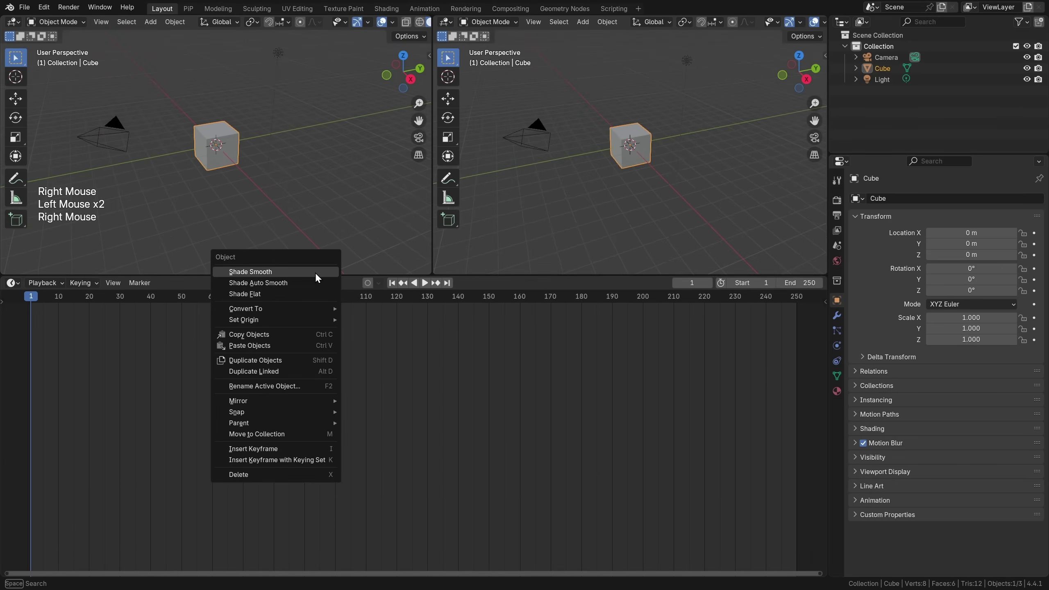
pyautogui.press('Escape')
pyautogui.rightClick(313, 277)
pyautogui.click(295, 285)
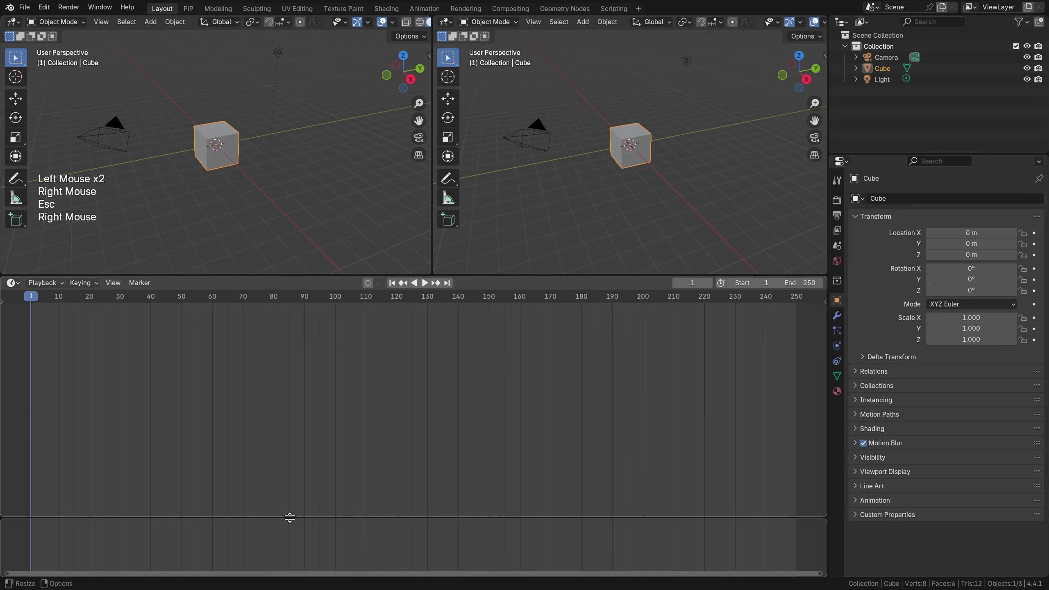
pyautogui.click(289, 529)
pyautogui.hotkey('shift', 'F6')
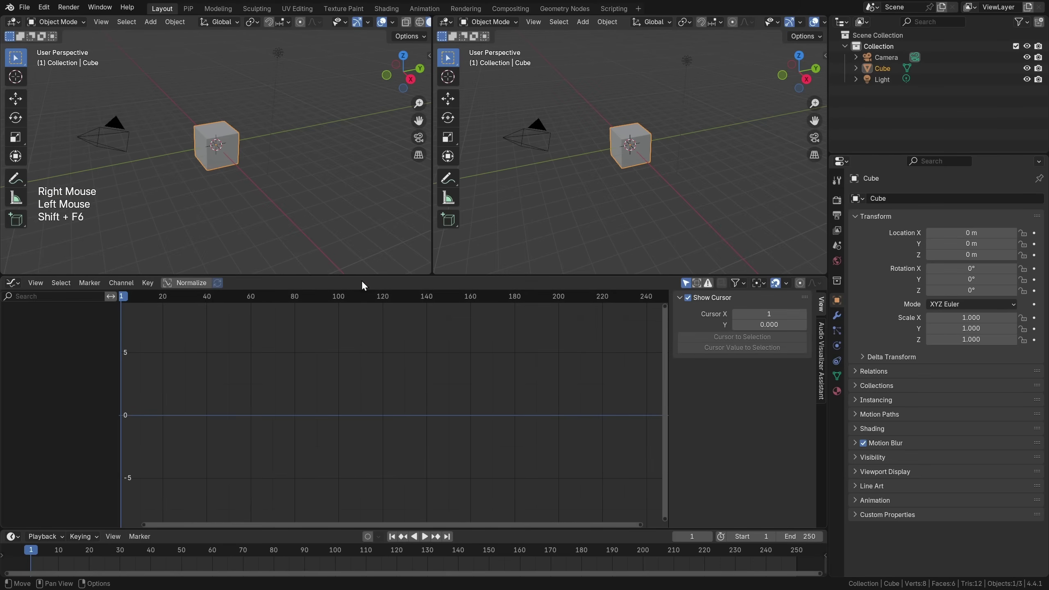
pyautogui.click(418, 140)
pyautogui.keyDown('ctrl'); pyautogui.moveTo(328, 151); pyautogui.dragTo(306, 163, button='middle'); pyautogui.keyUp('ctrl')
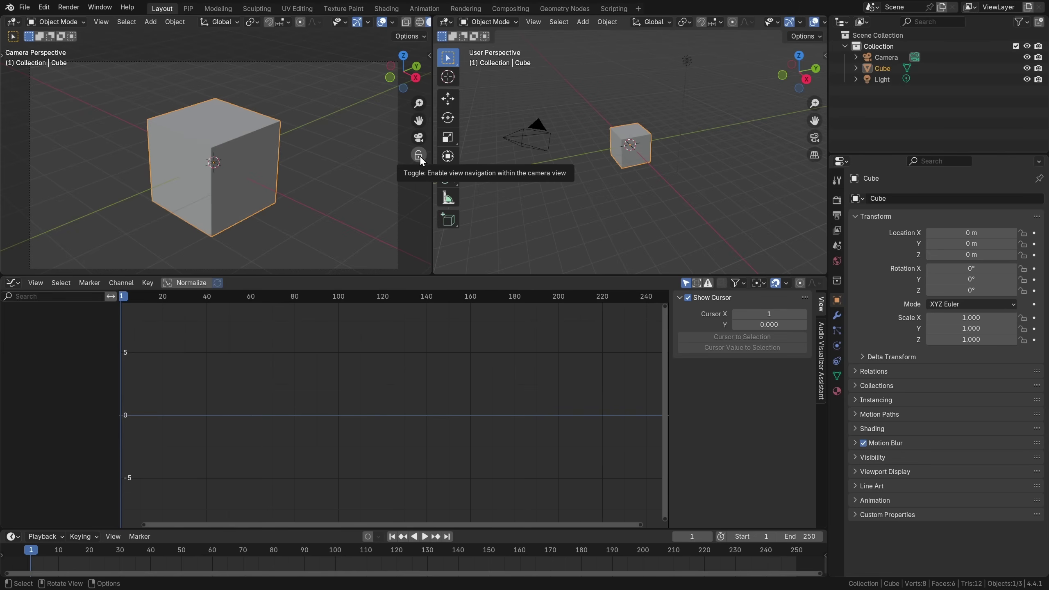
# Step: Select the camera, lock it to the view, and set its focal length to 25.4mm
pyautogui.click(532, 139)
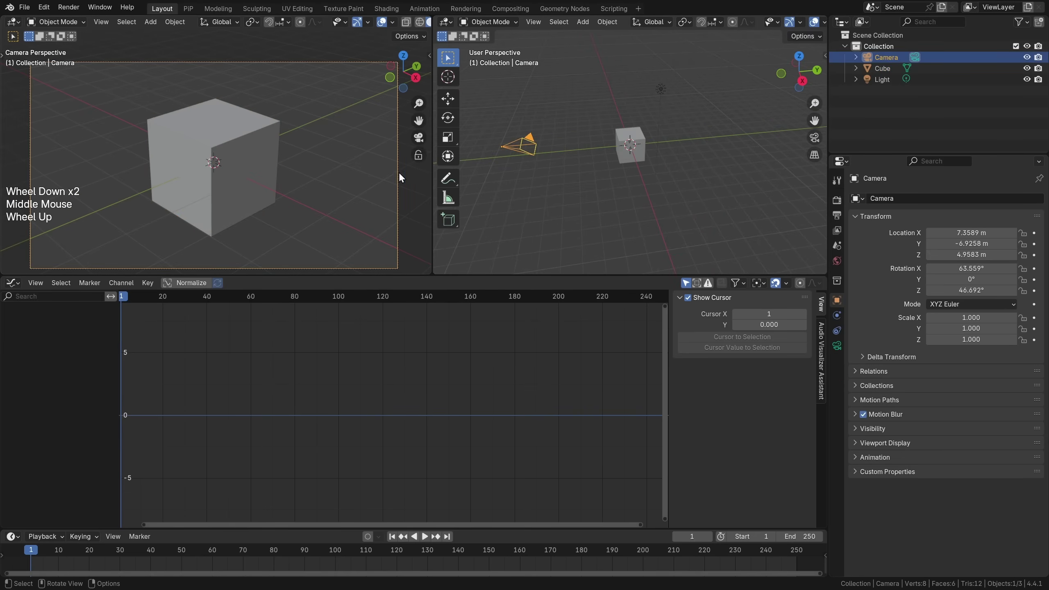
pyautogui.click(419, 155)
pyautogui.rightClick(314, 146)
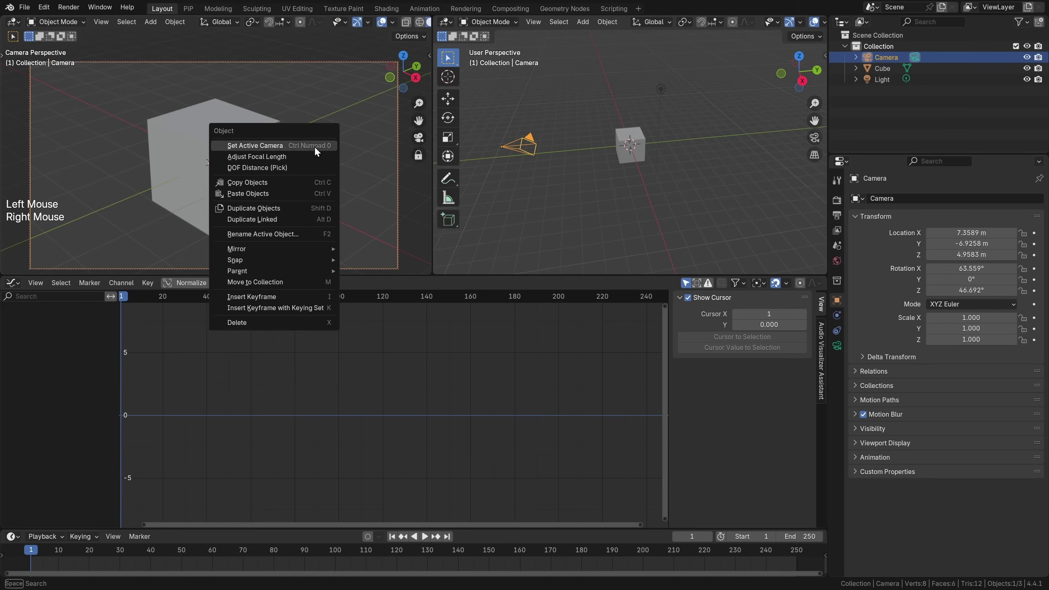
pyautogui.click(314, 146)
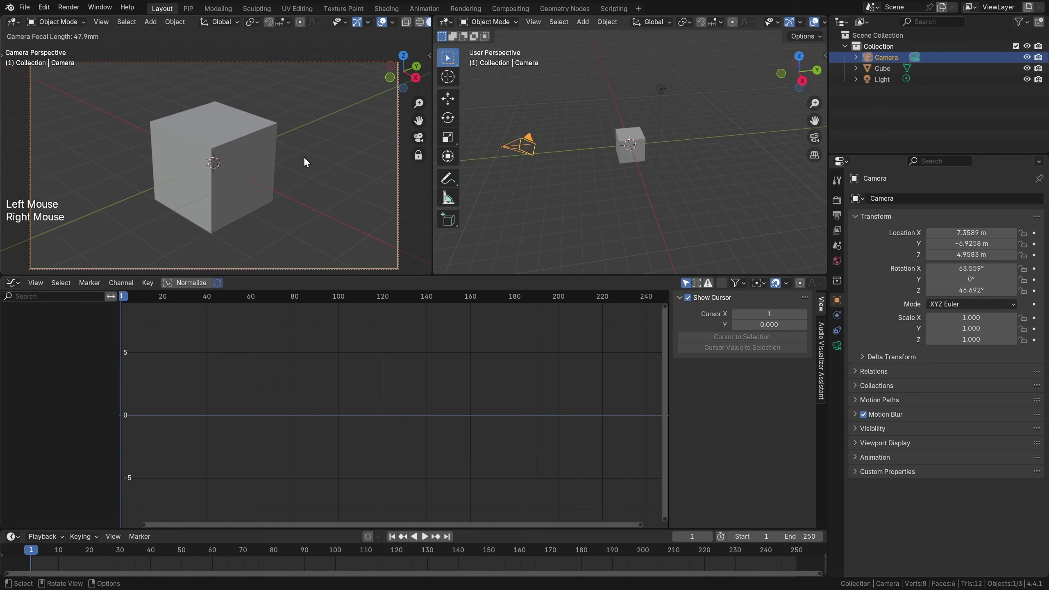
pyautogui.click(210, 161)
# Step: Orbit the locked camera around the cube to a new viewpoint
pyautogui.moveTo(340, 174); pyautogui.dragTo(278, 162, button='middle')
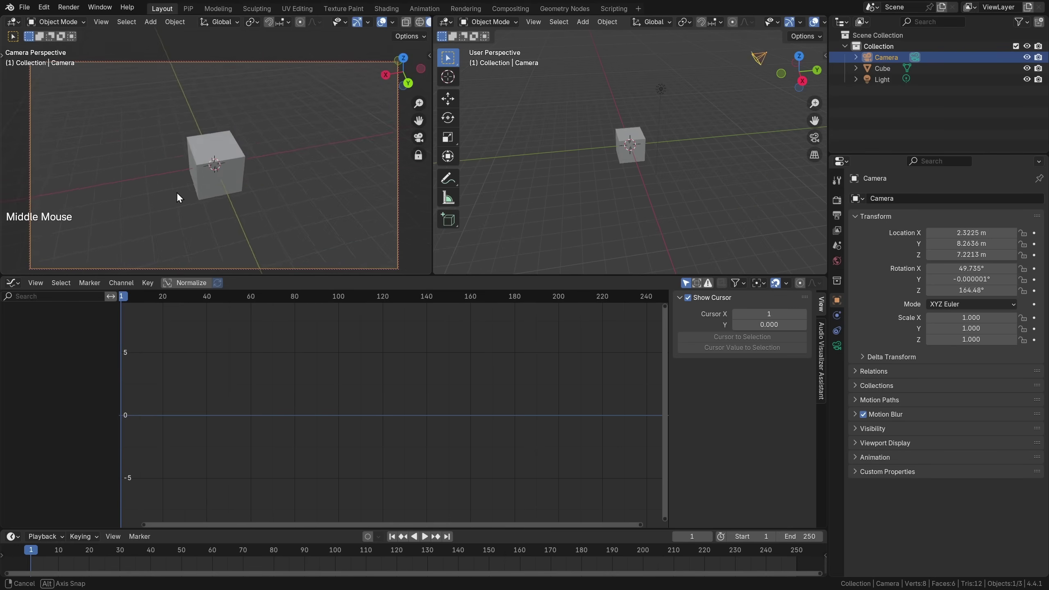
pyautogui.moveTo(117, 186); pyautogui.dragTo(416, 153, button='middle')
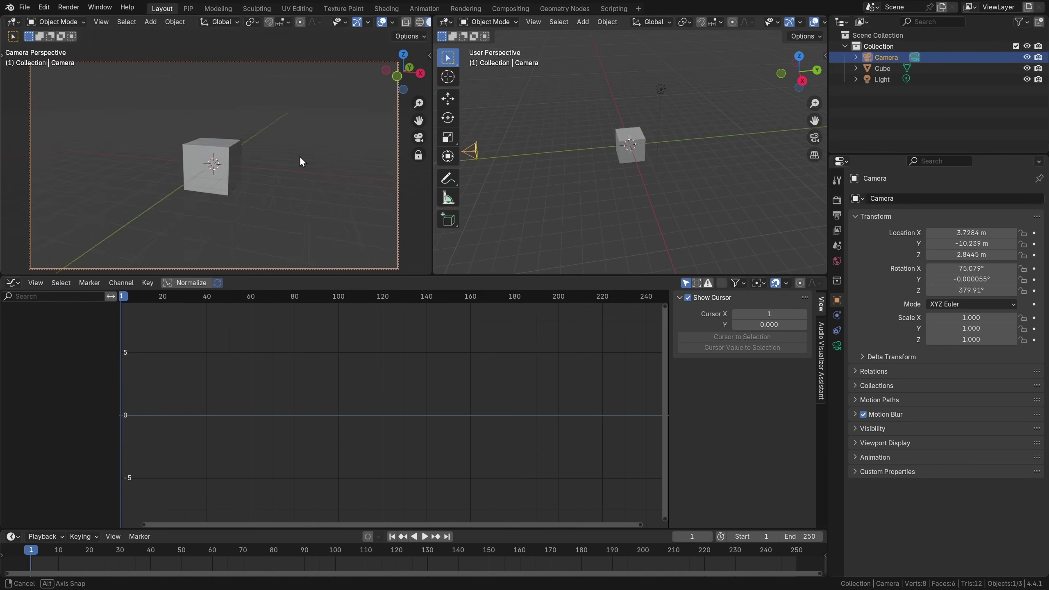
pyautogui.moveTo(379, 162); pyautogui.dragTo(373, 261, button='middle')
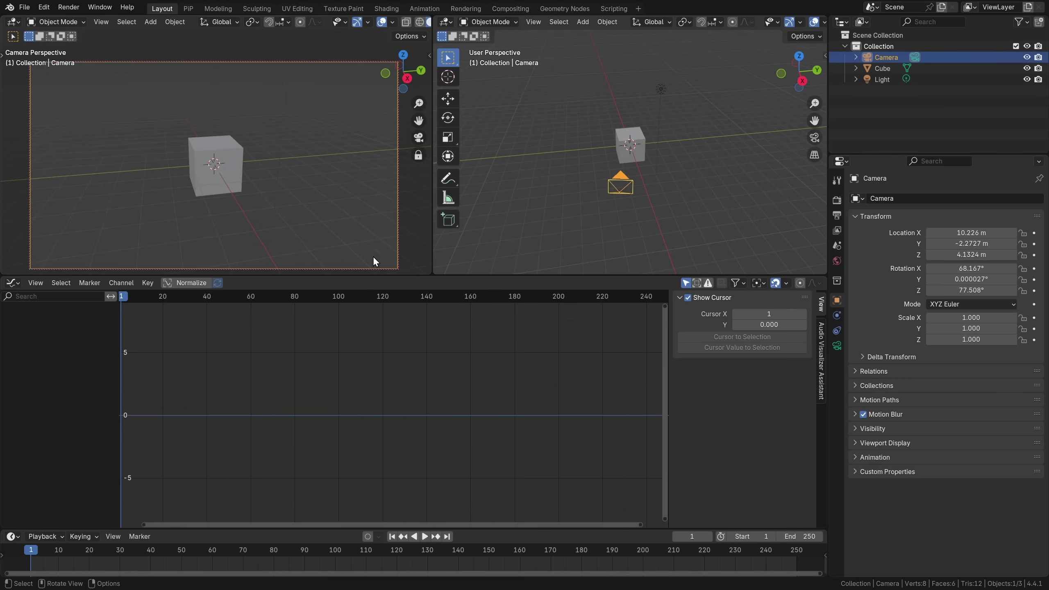
# Step: With auto-keying on, record a live camera orbit during playback
pyautogui.click(367, 536)
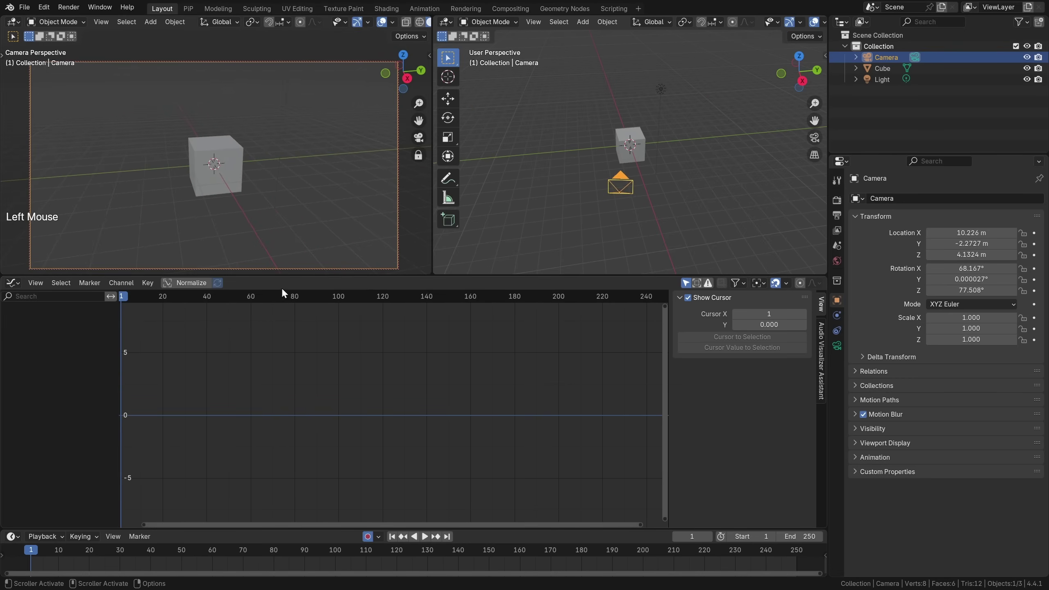
pyautogui.press('space')
pyautogui.moveTo(332, 177)
pyautogui.mouseDown(button='middle')
pyautogui.moveTo(179, 179)
pyautogui.moveTo(93, 160)
pyautogui.moveTo(2, 159)
pyautogui.moveTo(373, 165)
pyautogui.moveTo(249, 161)
pyautogui.mouseUp(button='middle')
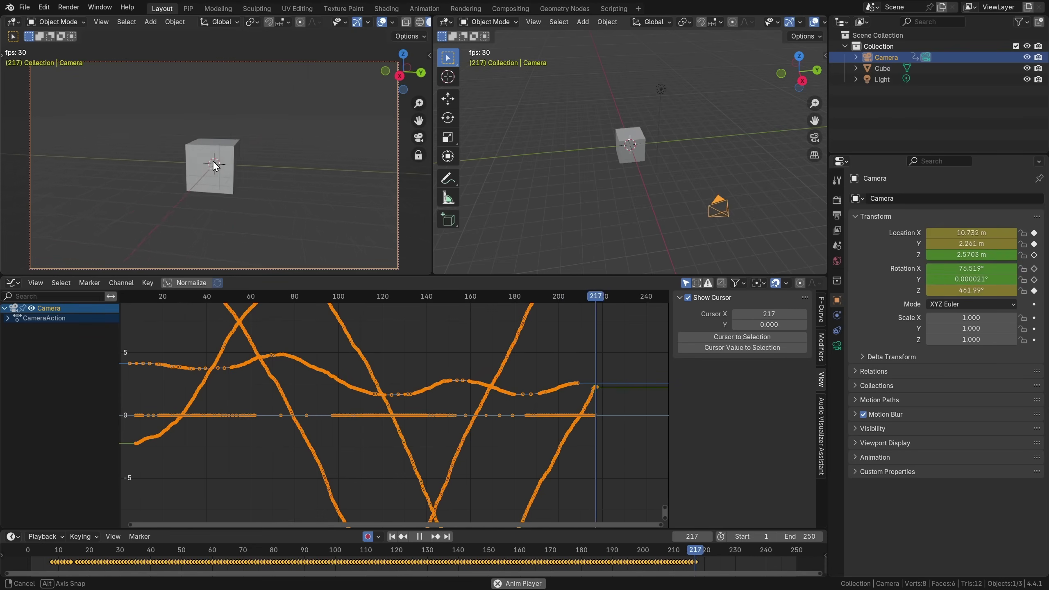
pyautogui.moveTo(180, 161); pyautogui.dragTo(154, 160, button='middle')
pyautogui.press('space')
# Step: Fit the recorded curves in the Graph Editor and bake them with Key > Density > Bake Keyframes
pyautogui.doubleClick(202, 296)
pyautogui.keyDown('ctrl'); pyautogui.moveTo(458, 375); pyautogui.dragTo(451, 357, button='middle'); pyautogui.keyUp('ctrl')
pyautogui.moveTo(247, 297); pyautogui.dragTo(551, 297)
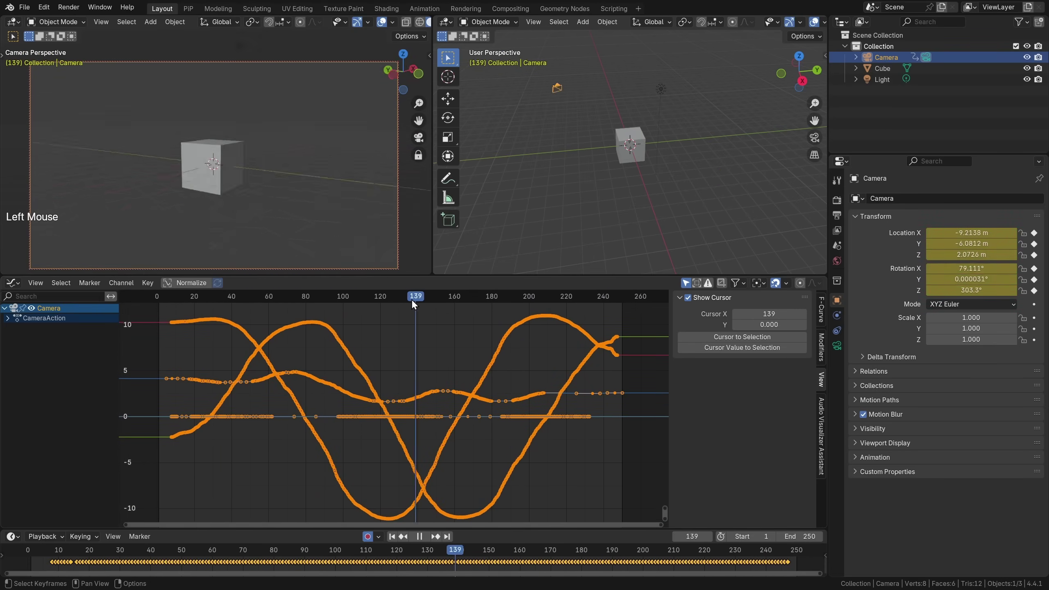
pyautogui.moveTo(249, 315); pyautogui.dragTo(315, 323)
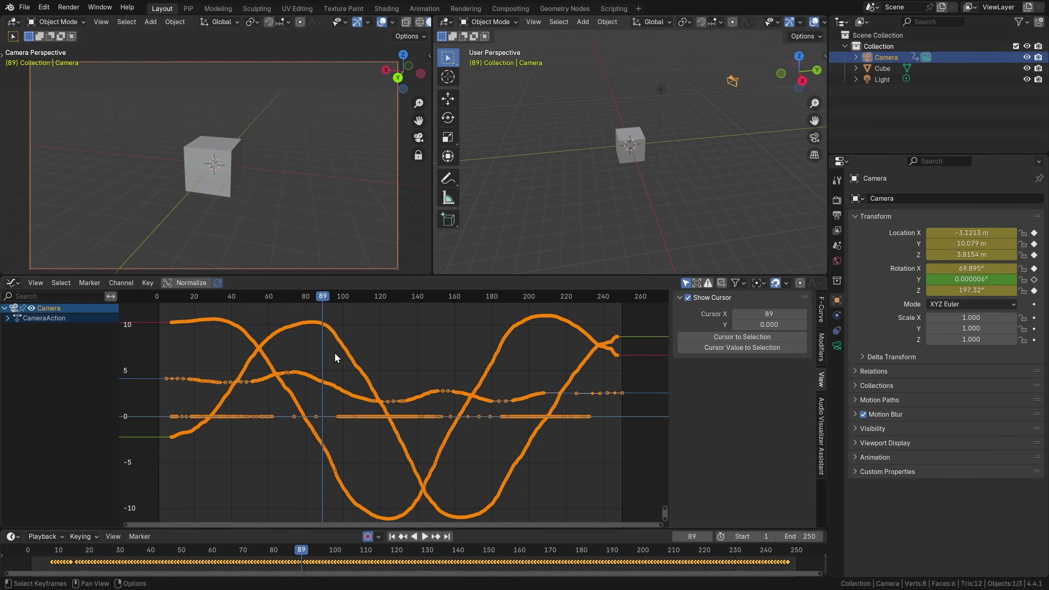
pyautogui.click(148, 283)
pyautogui.moveTo(187, 453)
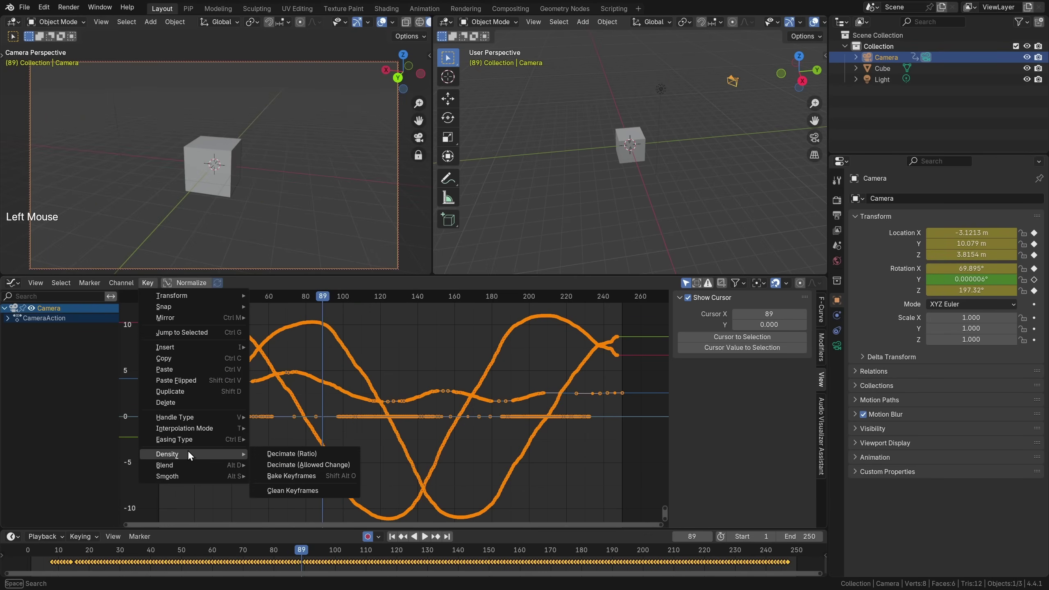
pyautogui.click(317, 475)
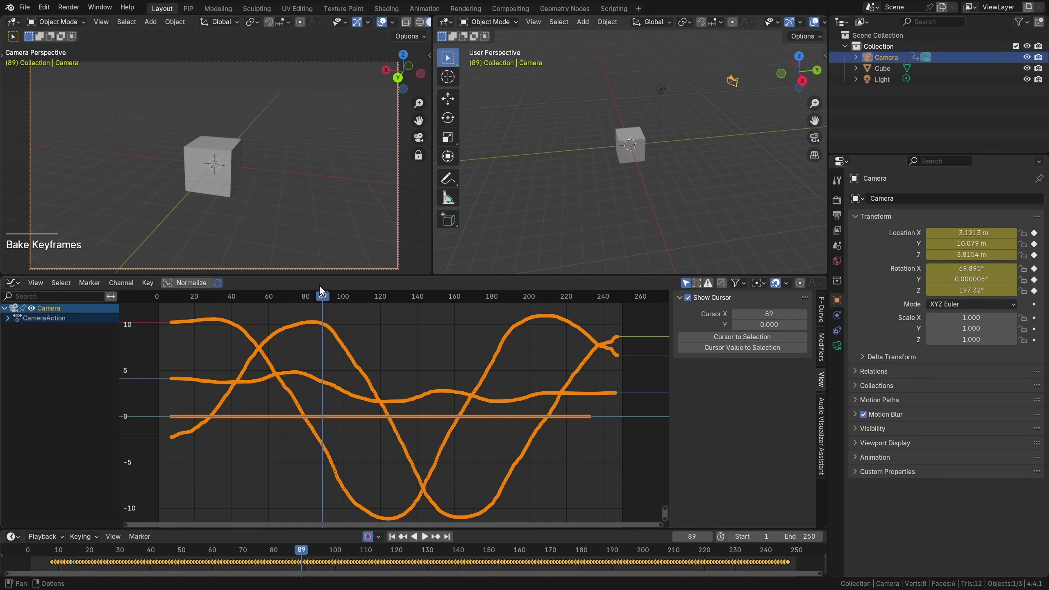
pyautogui.moveTo(322, 296)
pyautogui.mouseDown()
pyautogui.moveTo(288, 299)
pyautogui.moveTo(313, 307)
pyautogui.mouseUp()
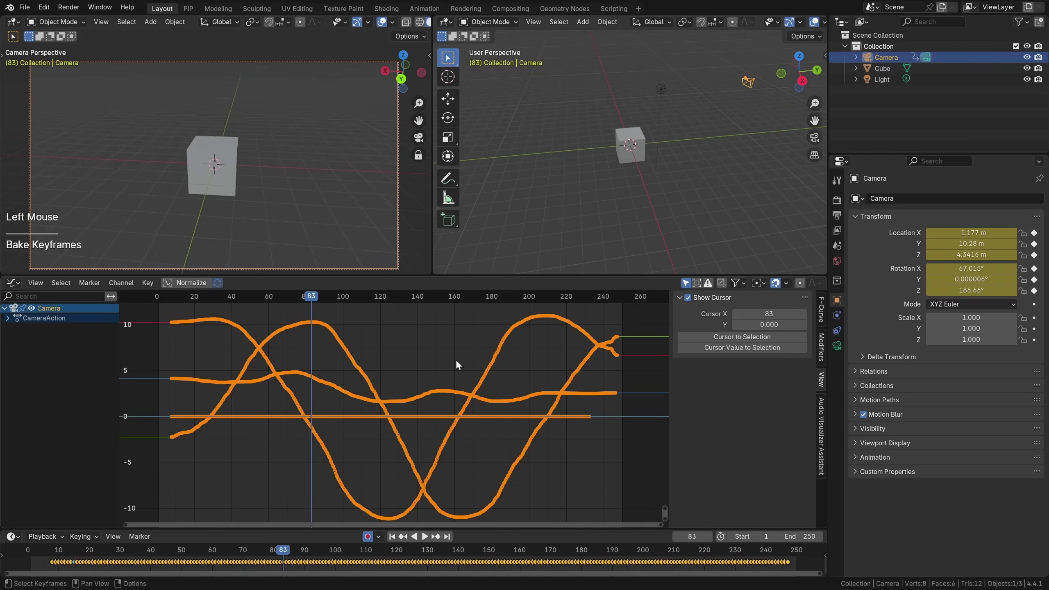
# Step: Apply Gaussian Smooth, then Butterworth Smooth at 1.812 Hz cutoff, order 4, to the camera curves
pyautogui.hotkey('alt', 's')
pyautogui.click(444, 356)
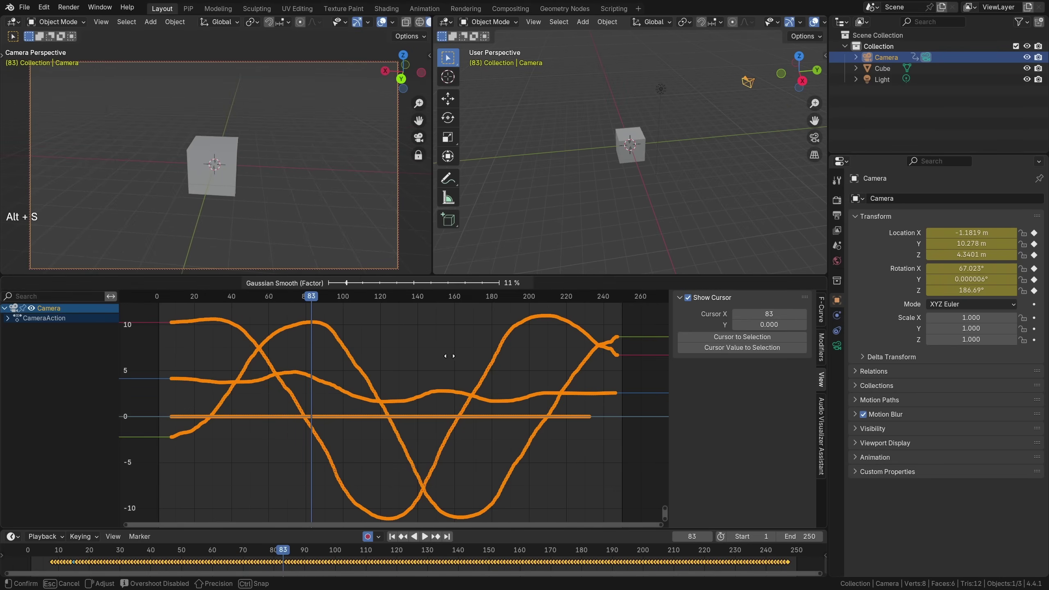
pyautogui.click(575, 354)
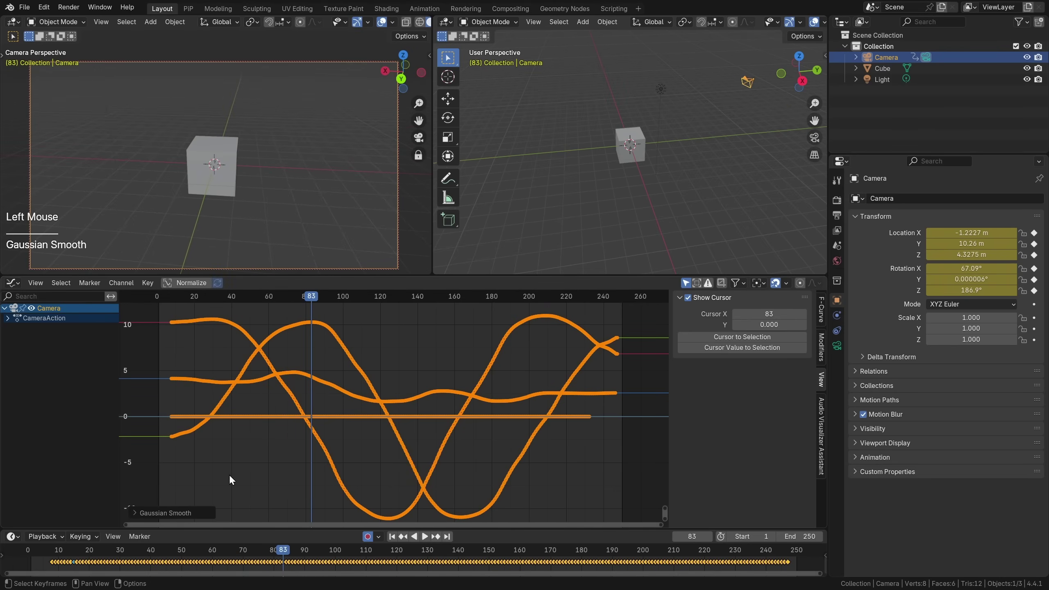
pyautogui.click(138, 517)
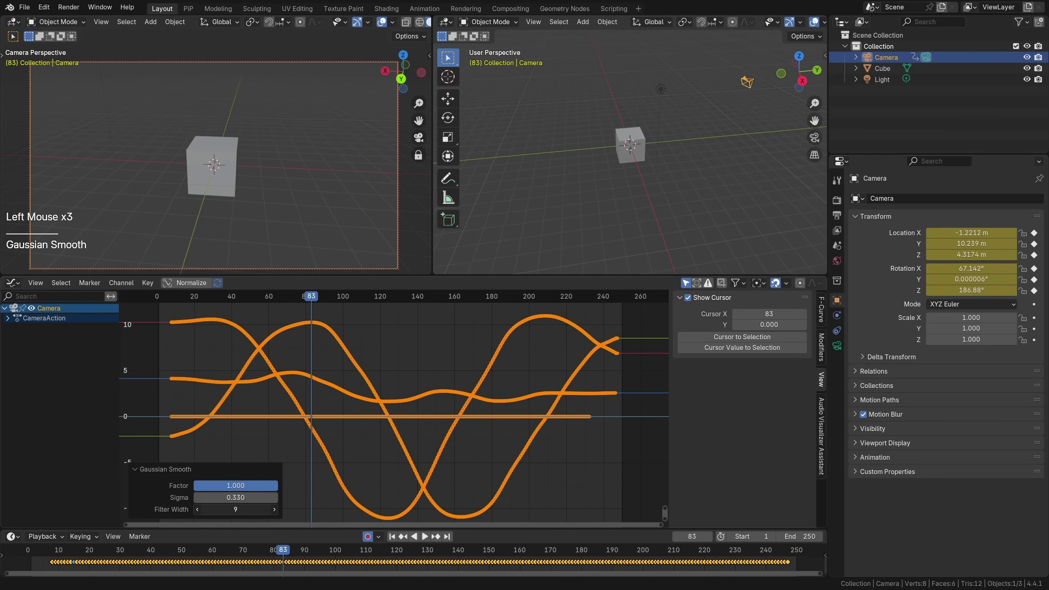
pyautogui.click(392, 352)
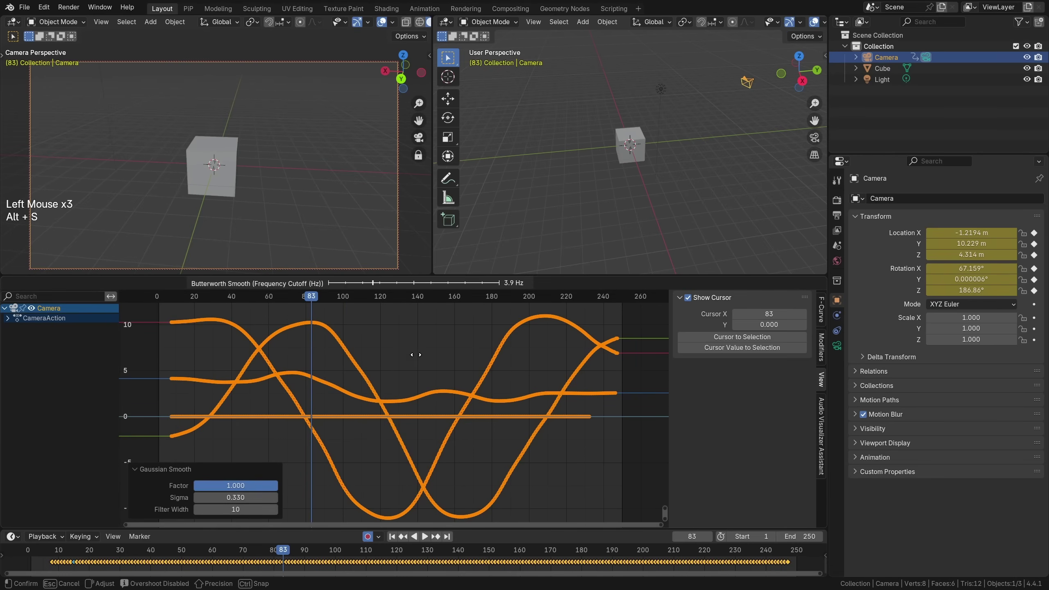
pyautogui.click(392, 353)
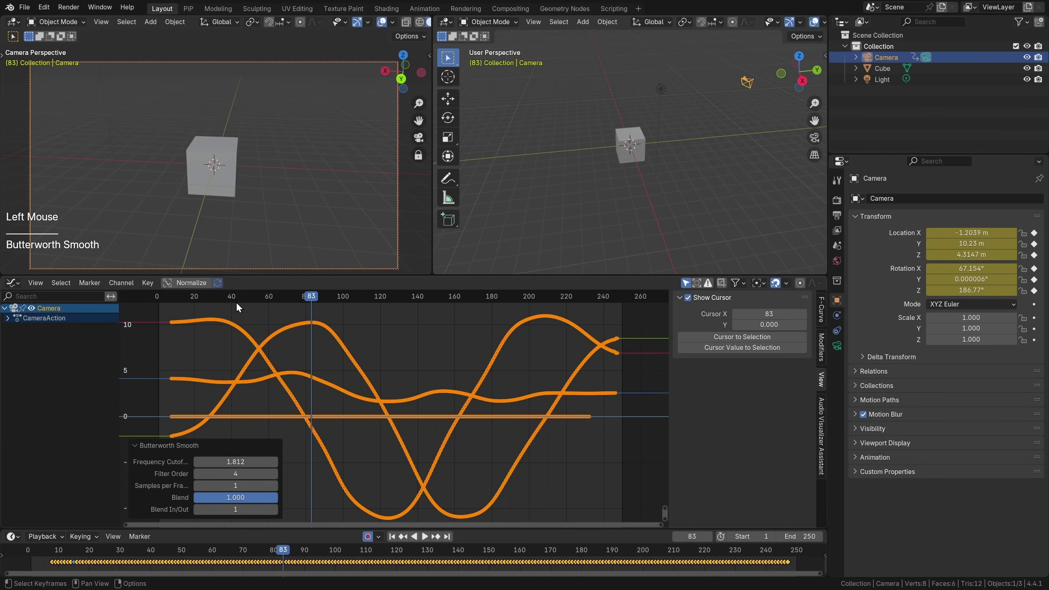
# Step: Play back the smoothed camera animation and restore the full layout
pyautogui.click(237, 301)
pyautogui.press('space')
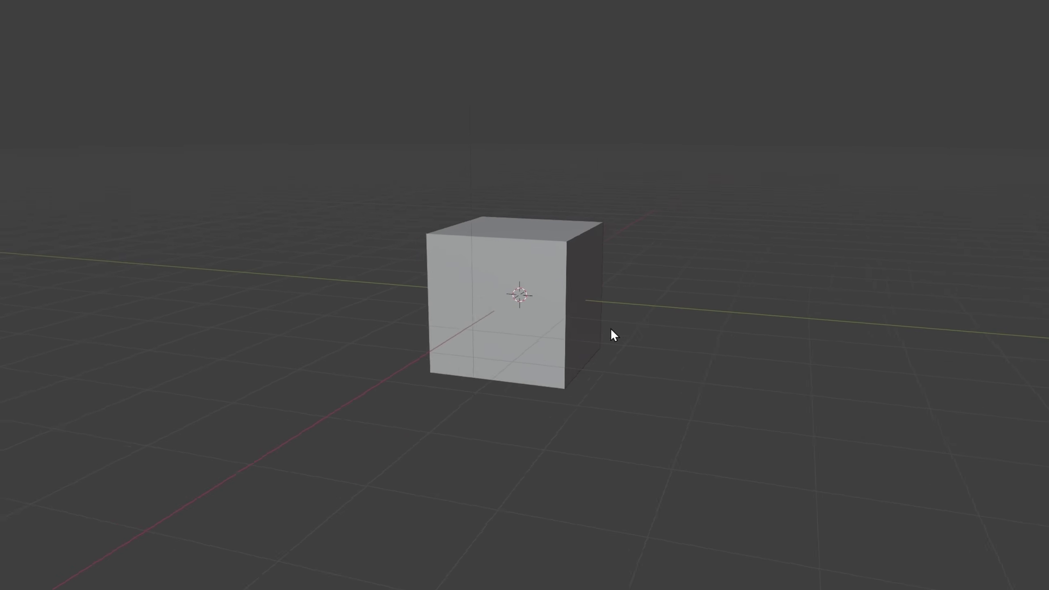
pyautogui.hotkey('ctrl', 'space')
# Step: Jump to frame 250, play, and scrub the camera animation to frame 115
pyautogui.click(789, 563)
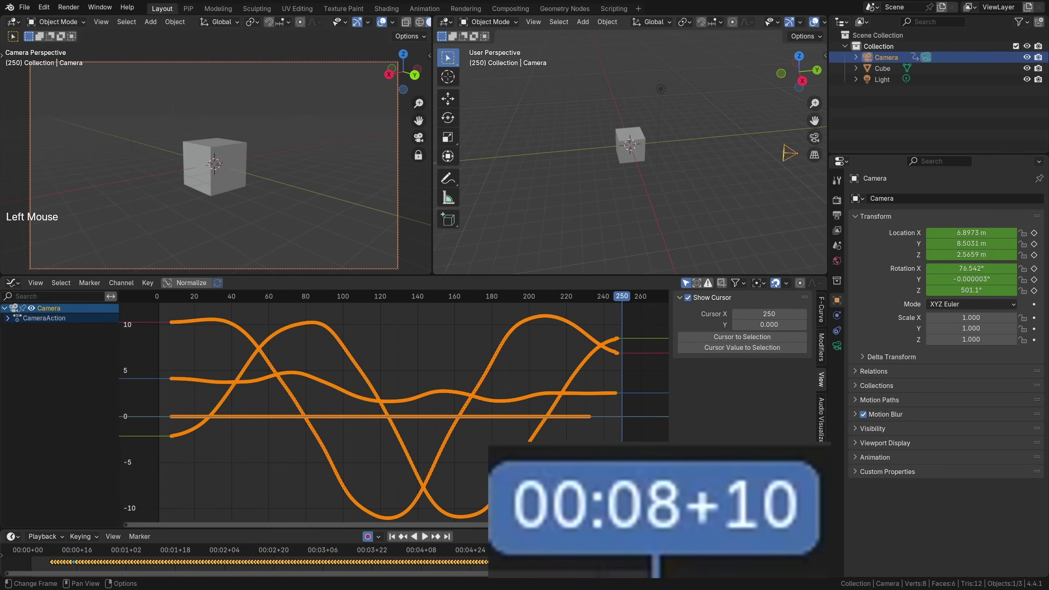
pyautogui.press('space')
pyautogui.moveTo(205, 296); pyautogui.dragTo(261, 316)
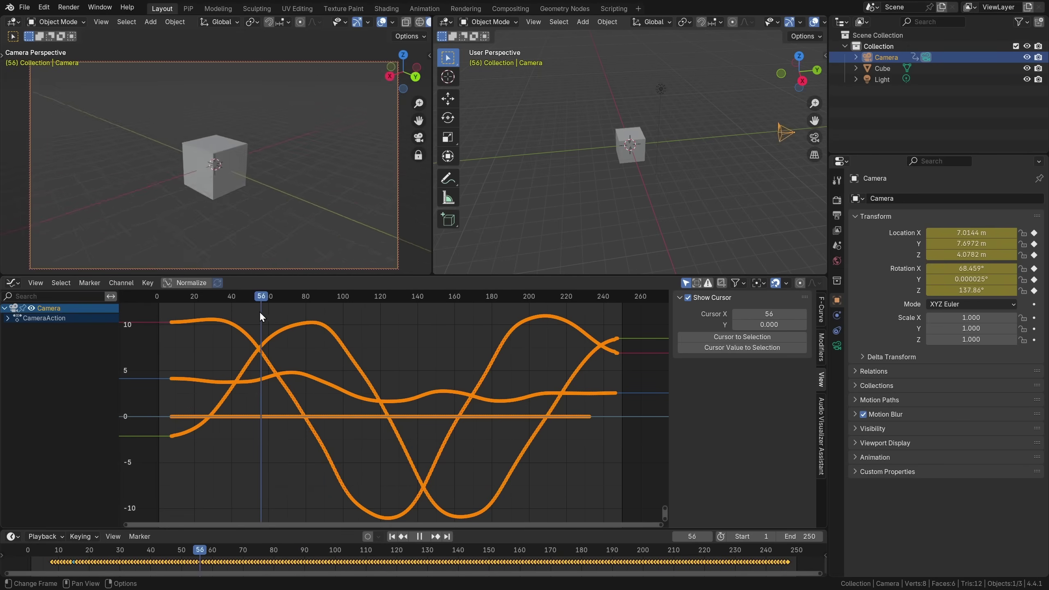
# Step: Select the light, then try editing and rotating the cube, cancelling each change
pyautogui.click(661, 89)
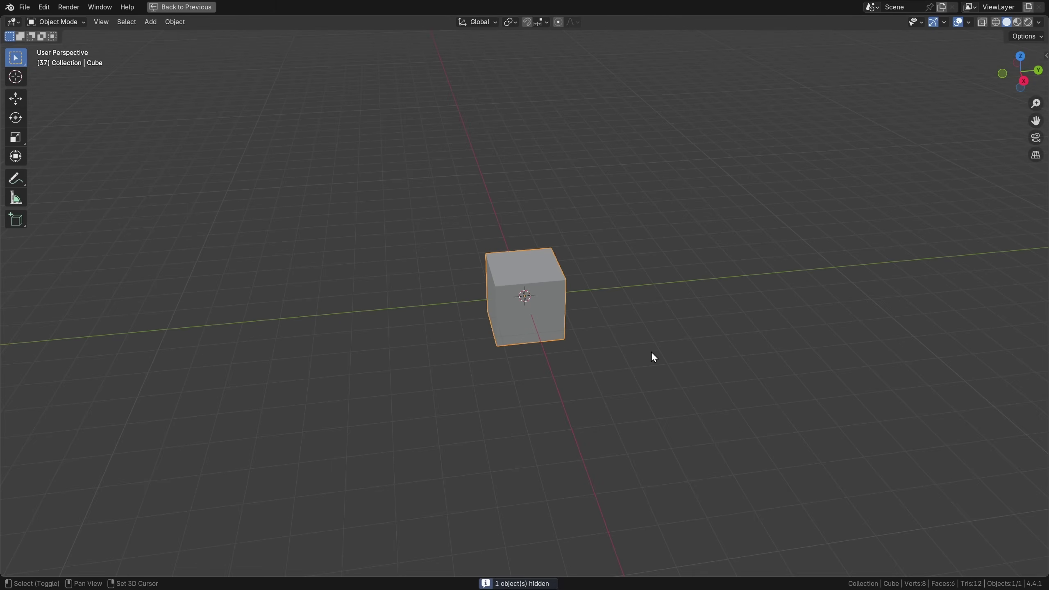
pyautogui.scroll(-3, 650, 350)
pyautogui.moveTo(651, 350); pyautogui.dragTo(627, 317, button='middle')
pyautogui.press('Tab')
pyautogui.press('g')
pyautogui.press('Escape')
pyautogui.press('Tab')
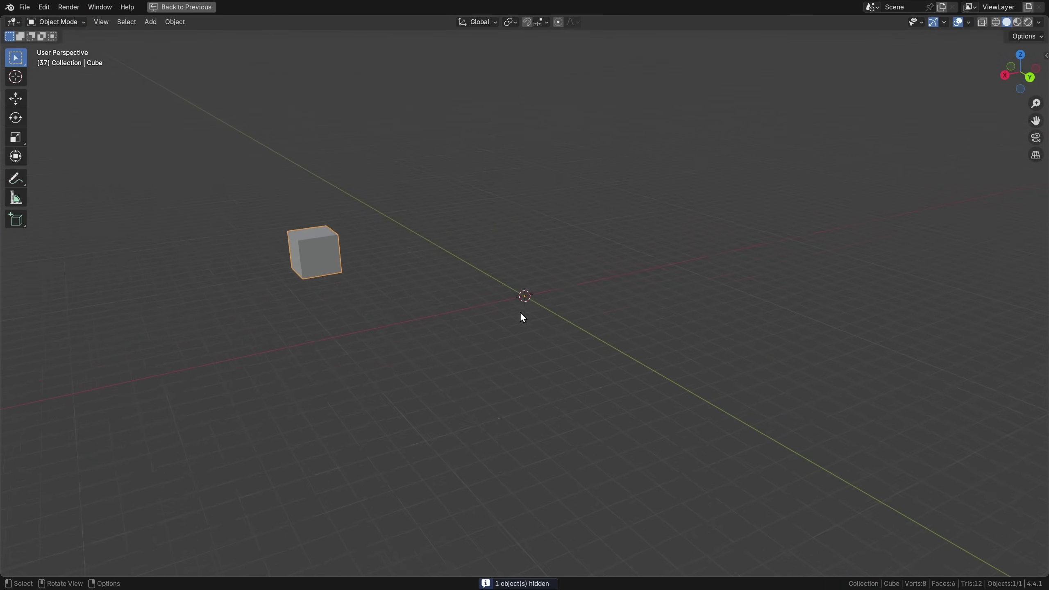
pyautogui.moveTo(521, 316); pyautogui.dragTo(620, 309, button='middle')
pyautogui.press('r')
pyautogui.press('r')
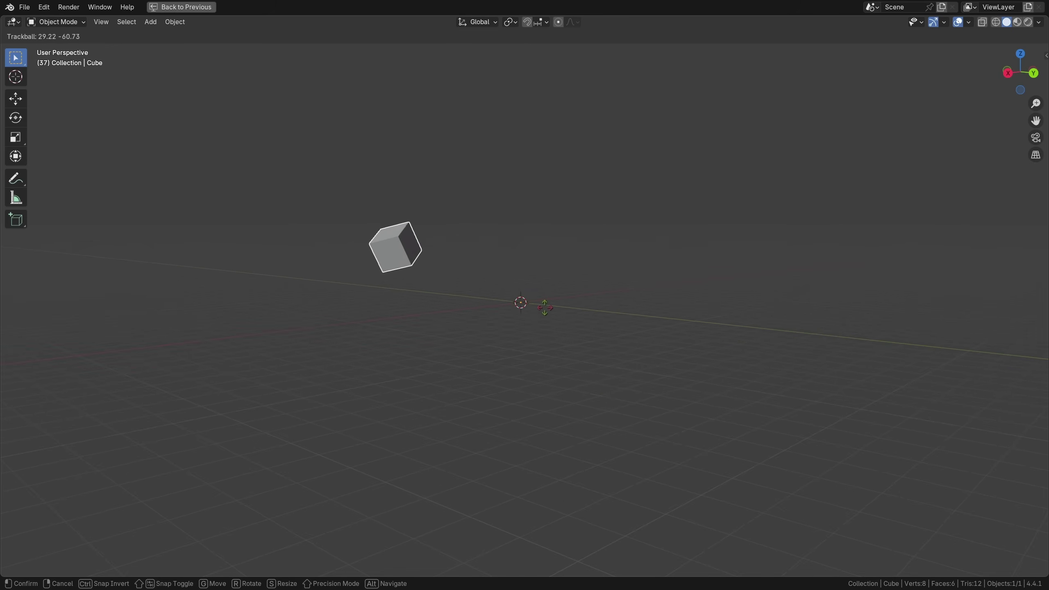
pyautogui.press('Escape')
# Step: Delete the cube, reveal the hidden camera with Alt+H and deselect all
pyautogui.hotkey('ctrl', 'space')
pyautogui.press('x')
pyautogui.hotkey('alt', 'h')
pyautogui.hotkey('alt', 'a')
pyautogui.moveTo(669, 211); pyautogui.dragTo(614, 220, button='middle')
pyautogui.scroll(-1, 614, 219)
pyautogui.scroll(3, 615, 219)
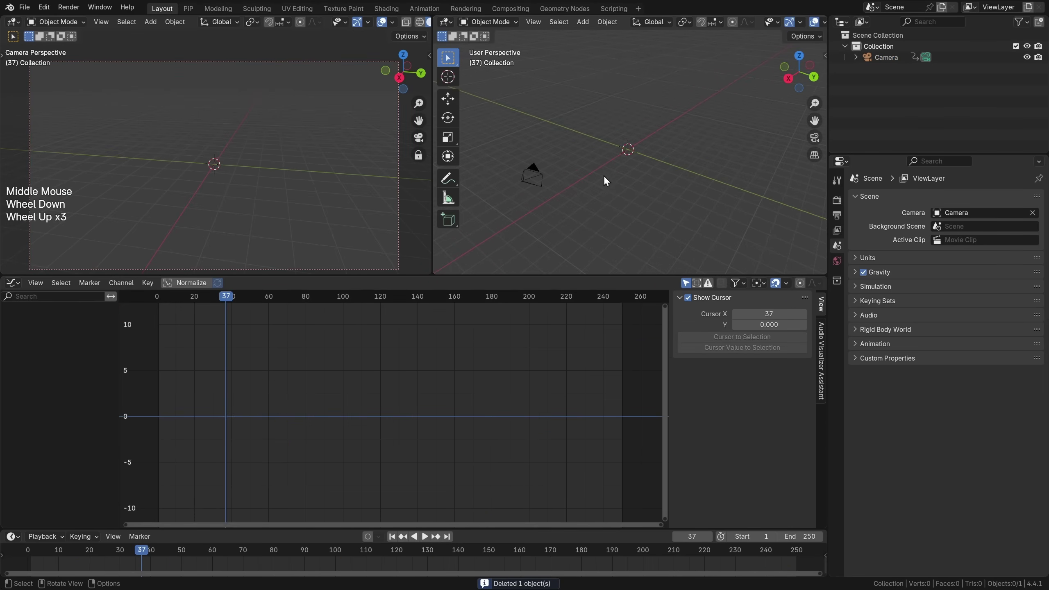
# Step: Paste the Camera and Controller objects, select only the Controller and rewind to frame 1
pyautogui.click(542, 183)
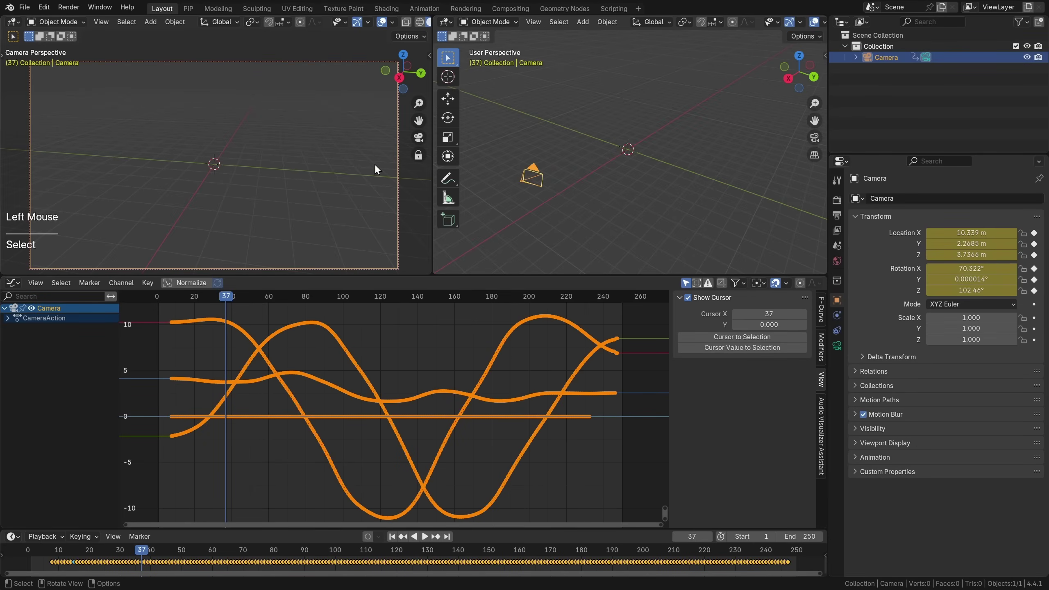
pyautogui.hotkey('alt', 'a')
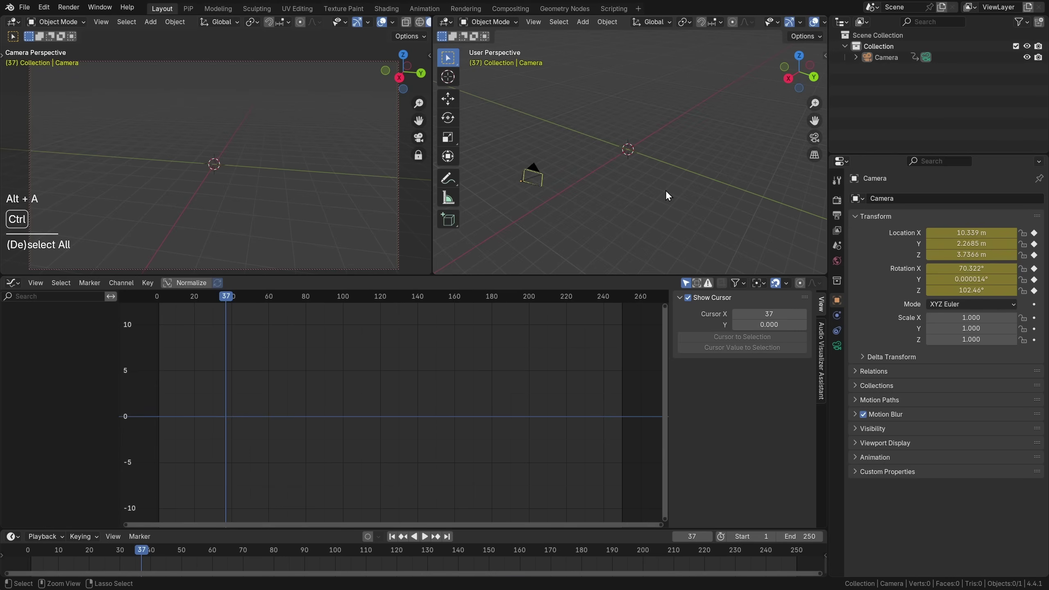
pyautogui.hotkey('ctrl', 'v')
pyautogui.scroll(2, 665, 190)
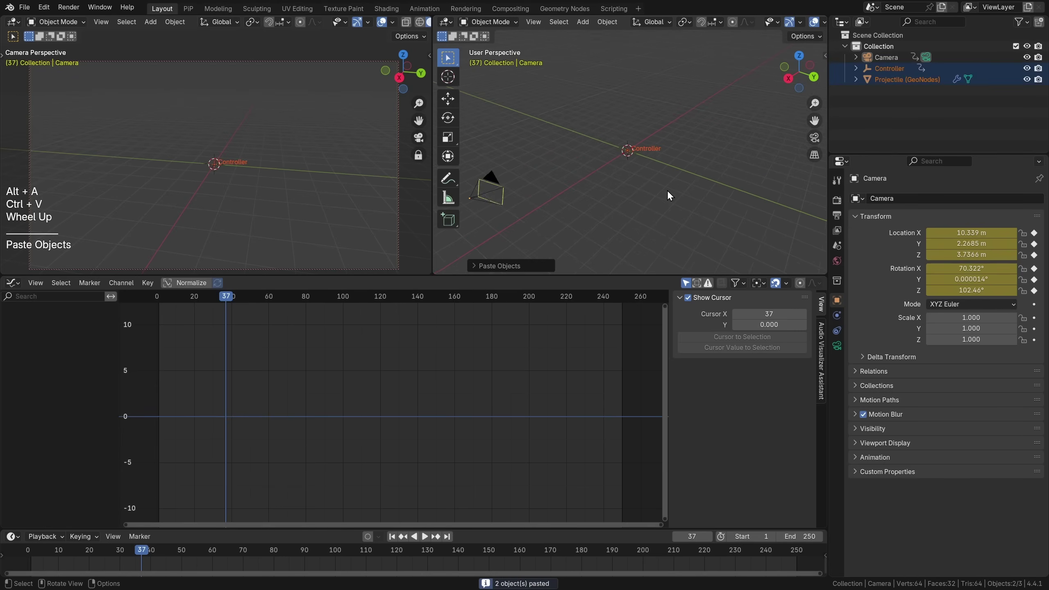
pyautogui.click(635, 156)
pyautogui.click(392, 536)
# Step: Maximize the 3D view and move the Controller live during playback to draw a trail. Orbit to inspect it, then rewind to frame 1
pyautogui.hotkey('ctrl', 'space')
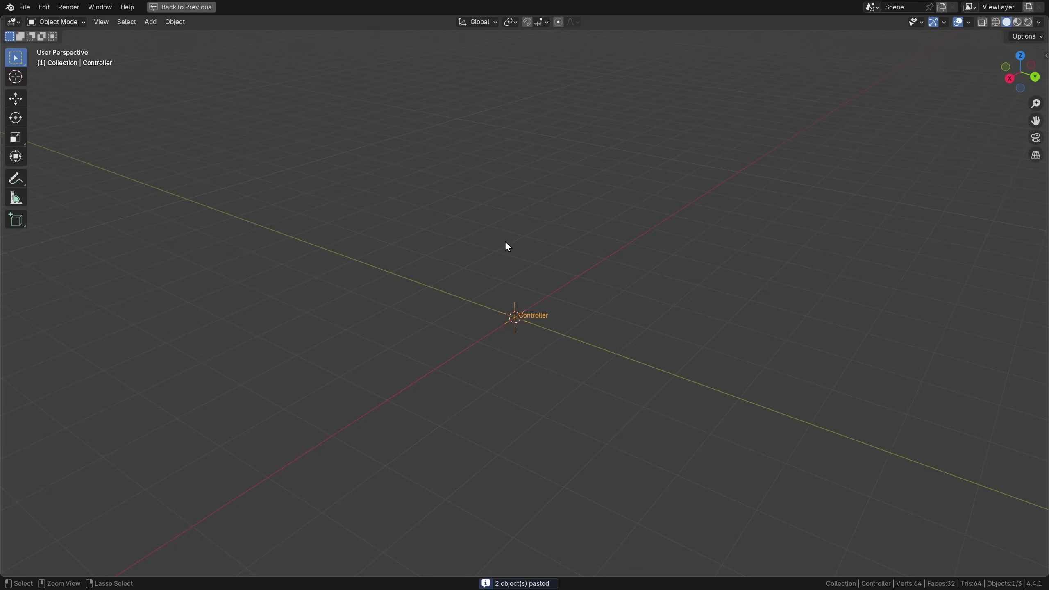
pyautogui.press('space')
pyautogui.press('g')
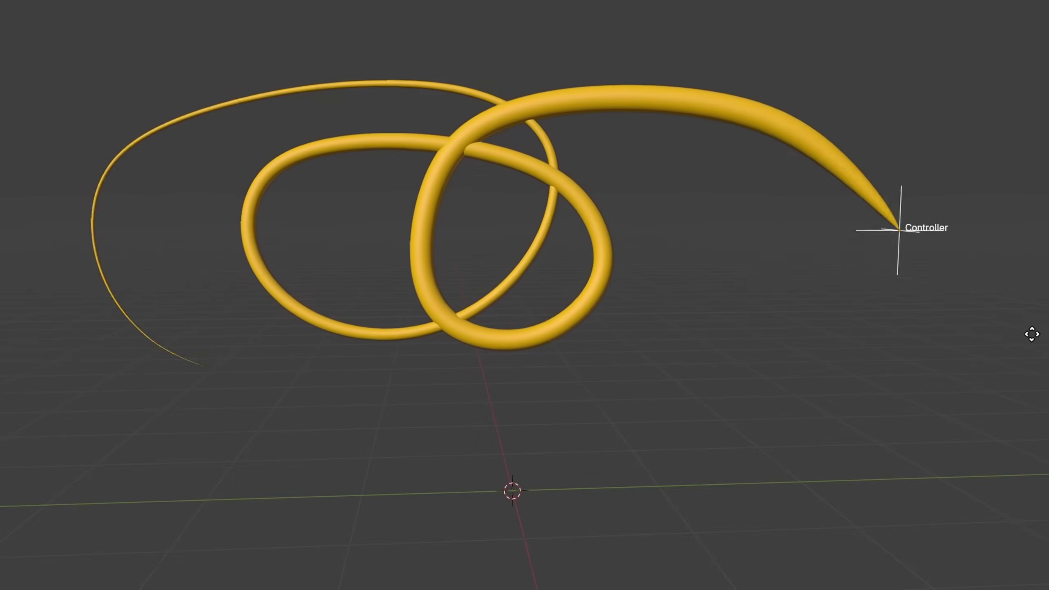
pyautogui.click(731, 344)
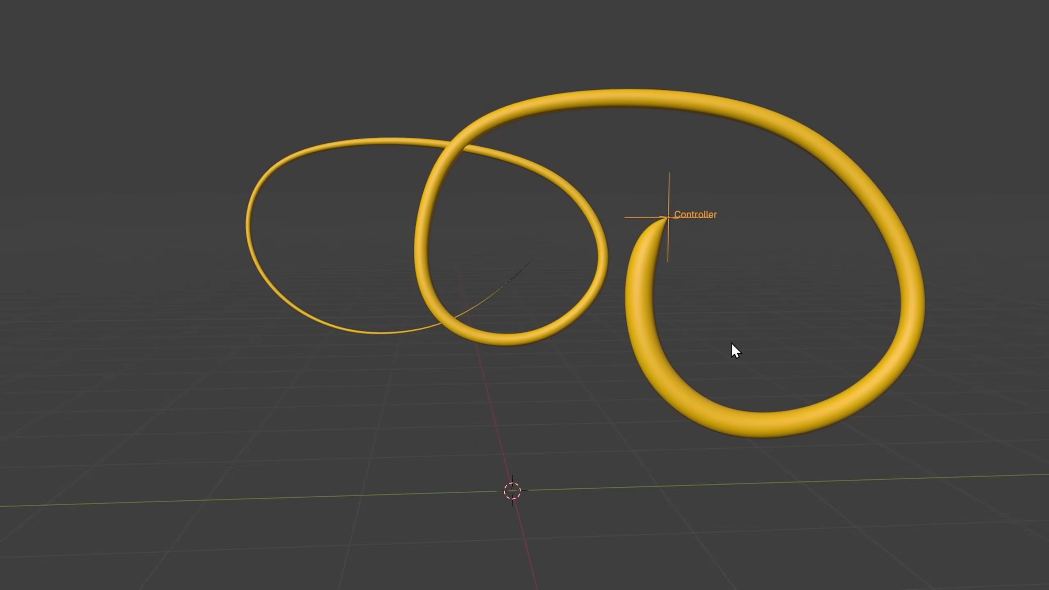
pyautogui.moveTo(732, 345); pyautogui.dragTo(786, 373, button='middle')
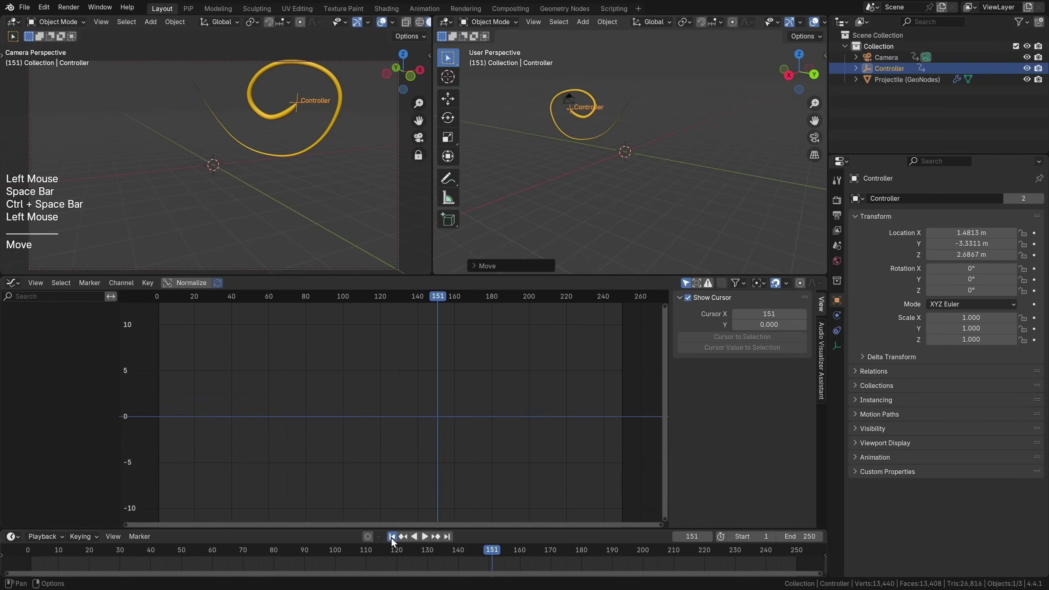
pyautogui.click(392, 537)
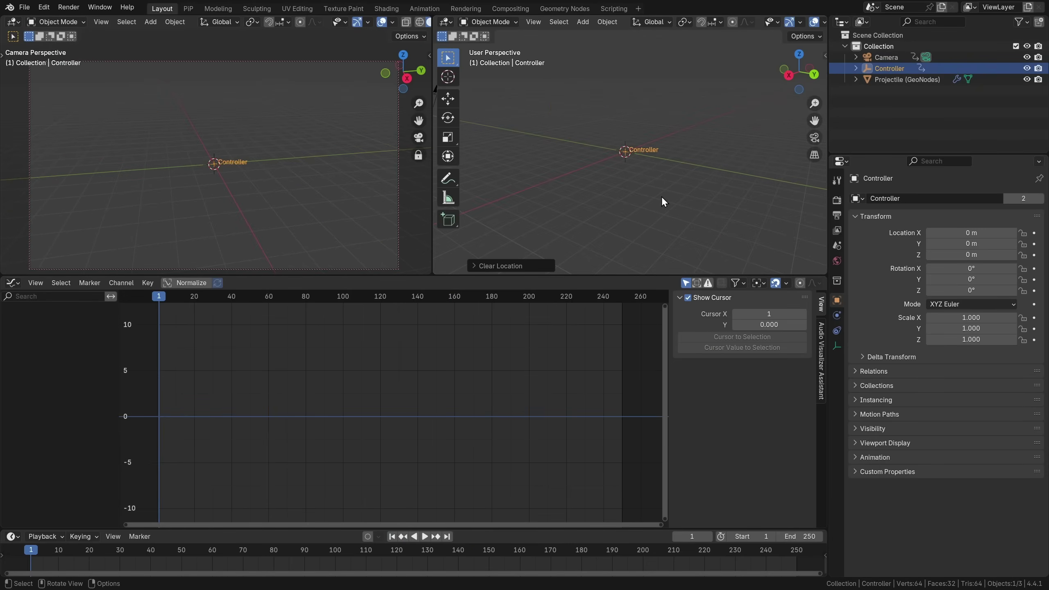
# Step: Rehearse a live Controller move during playback and rewind to frame 1. Then scrub to about frame 126 and orbit the view
pyautogui.press('space')
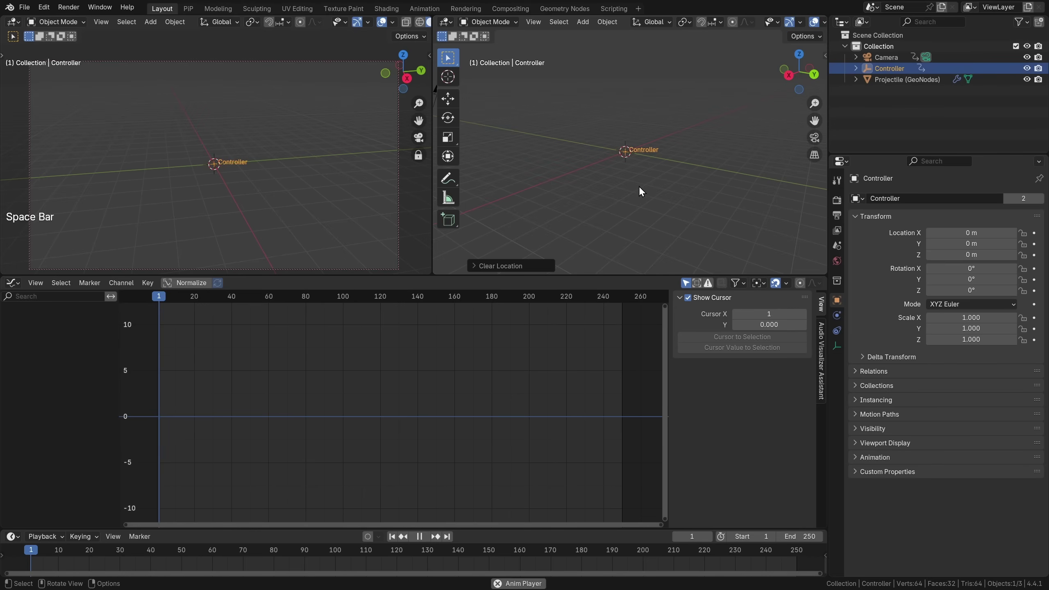
pyautogui.press('g')
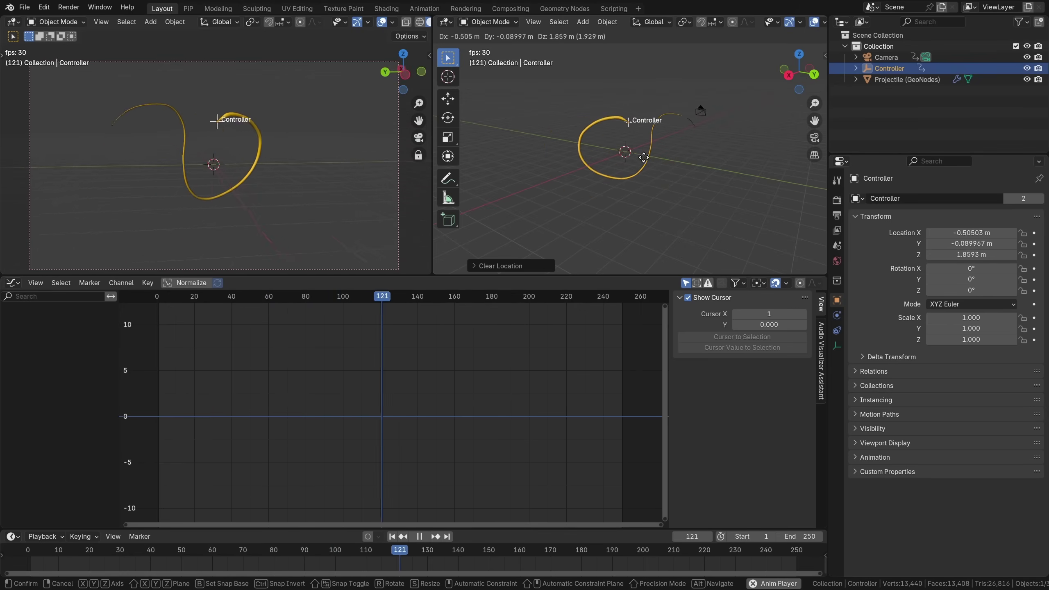
pyautogui.click(199, 216)
pyautogui.press('space')
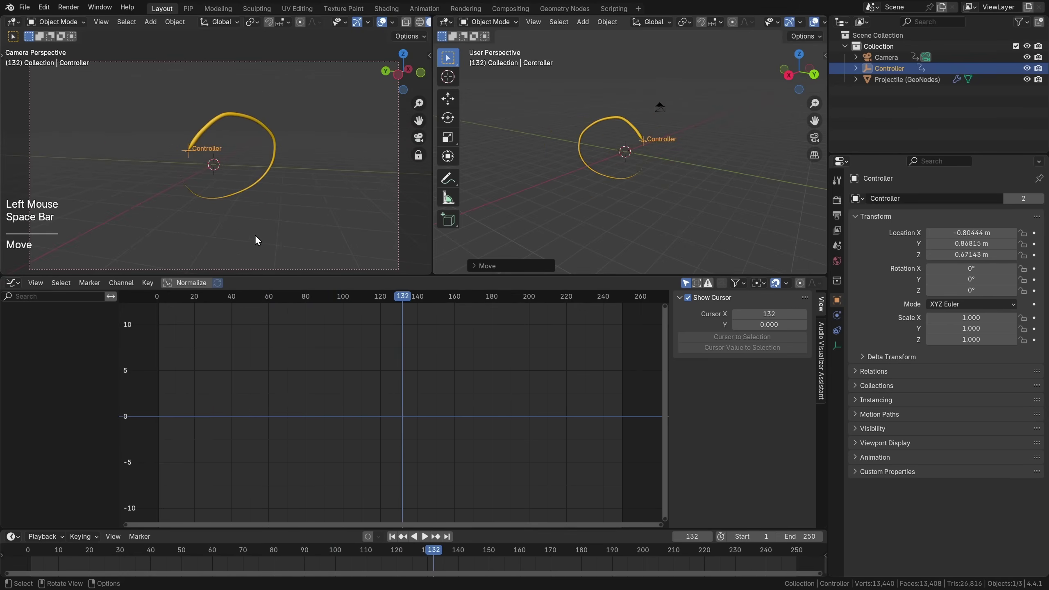
pyautogui.click(392, 537)
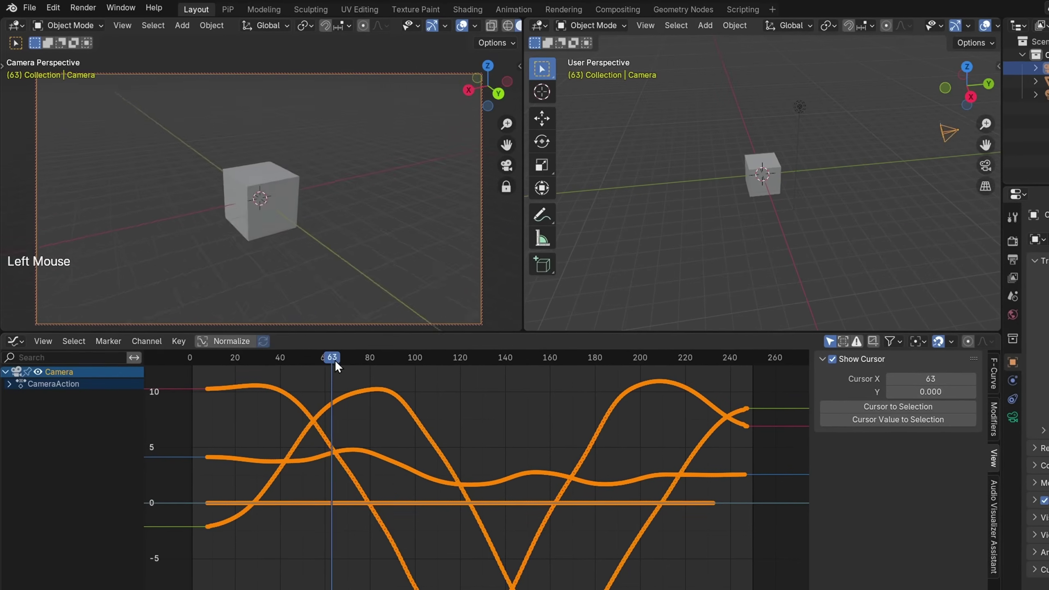
pyautogui.moveTo(334, 360); pyautogui.dragTo(364, 404)
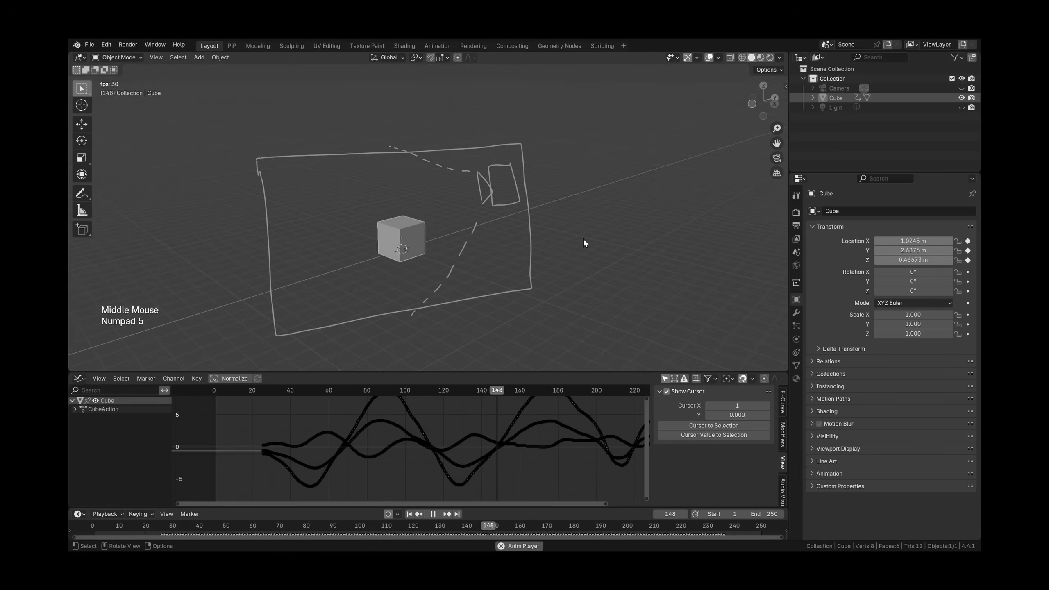
pyautogui.moveTo(584, 240); pyautogui.dragTo(491, 258, button='middle')
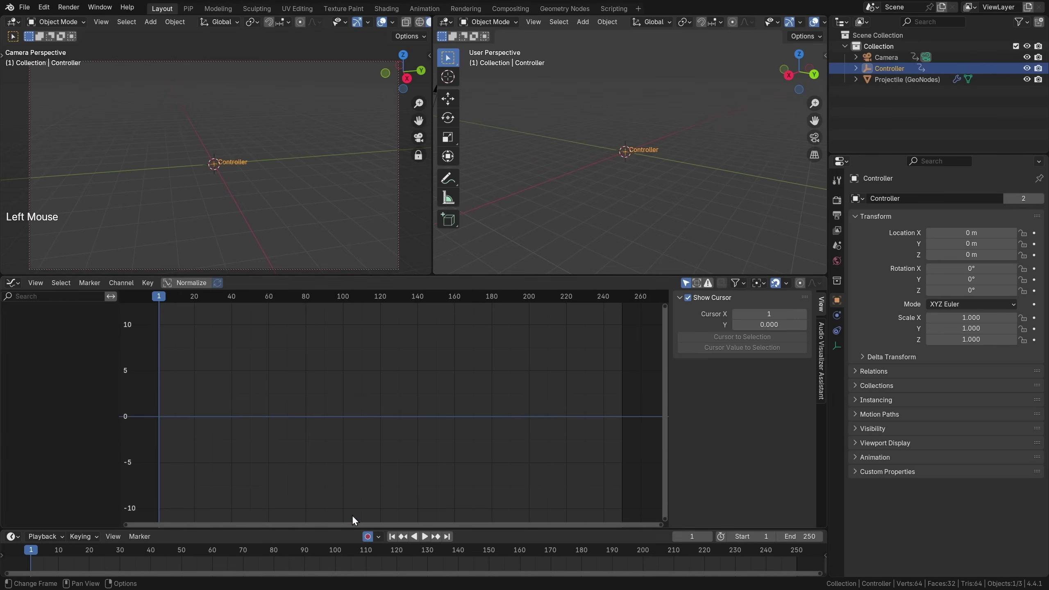
# Step: Record the Controller's hand-moved path during playback, then orbit the maximized 3D view to review the trail
pyautogui.press('space')
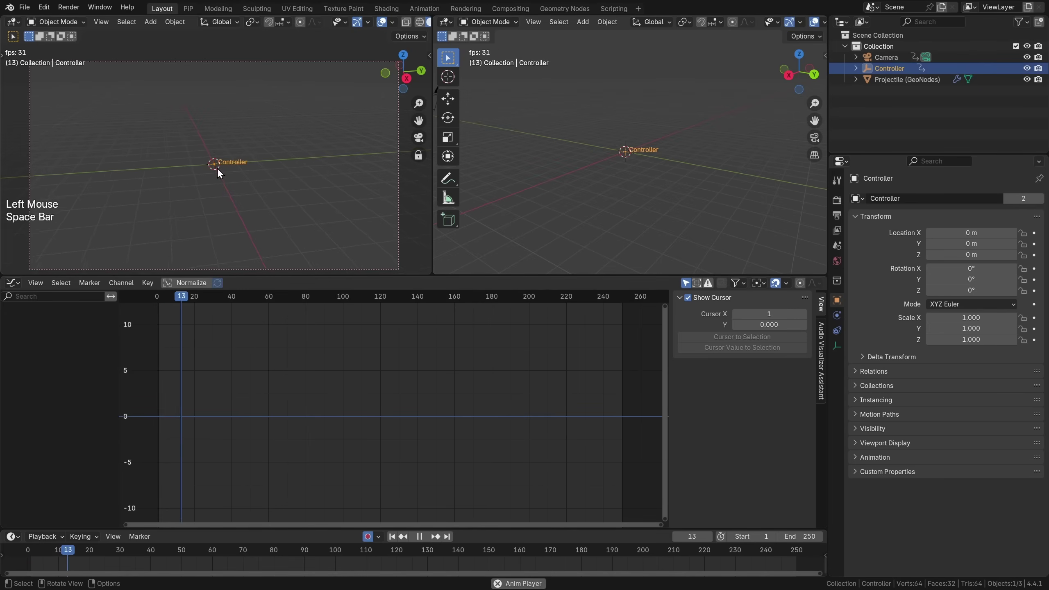
pyautogui.press('g')
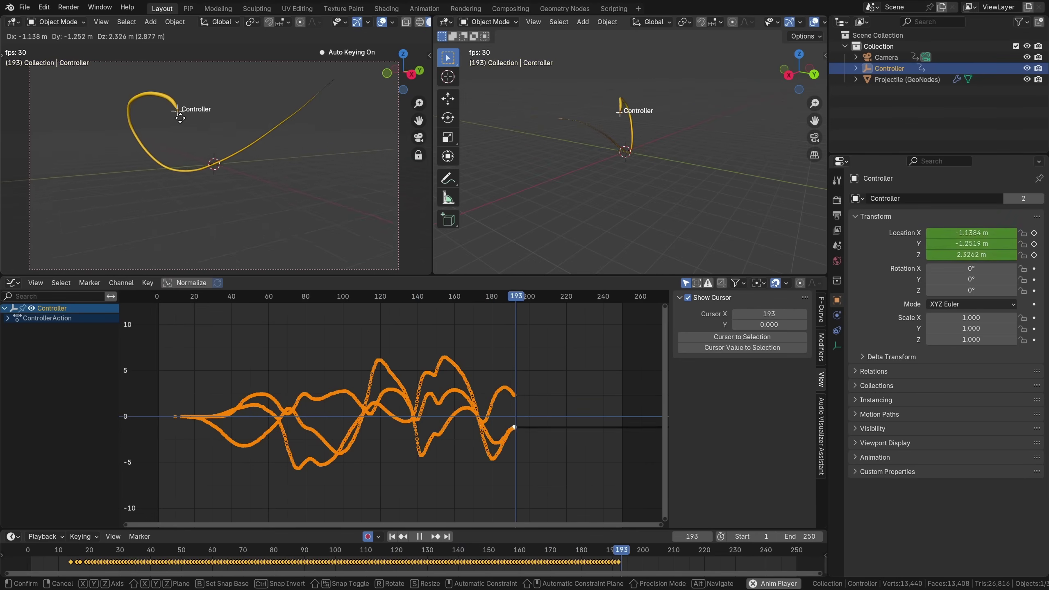
pyautogui.click(320, 143)
pyautogui.press('space')
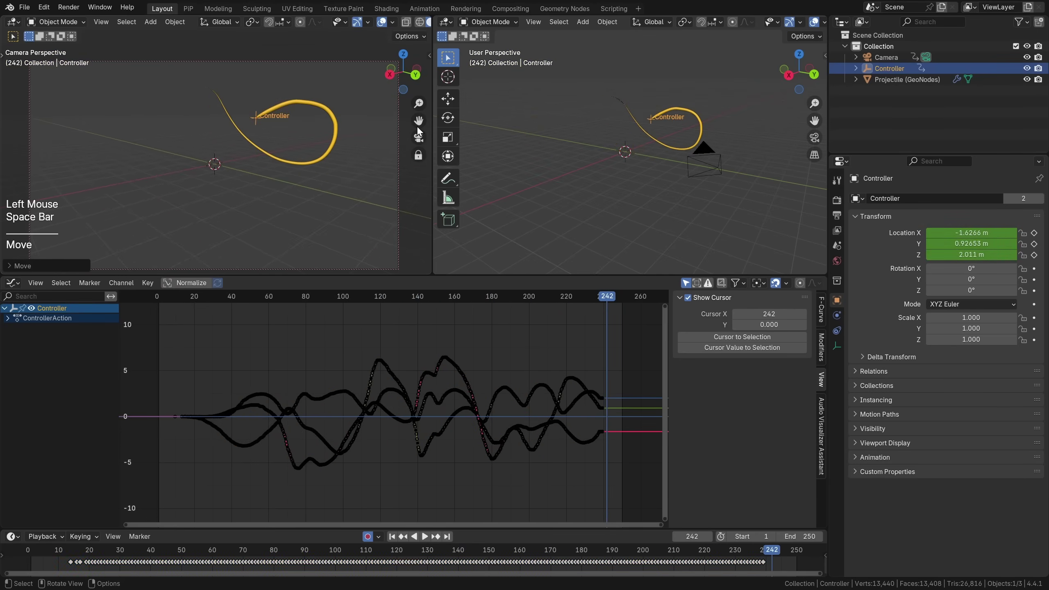
pyautogui.hotkey('ctrl', 'space')
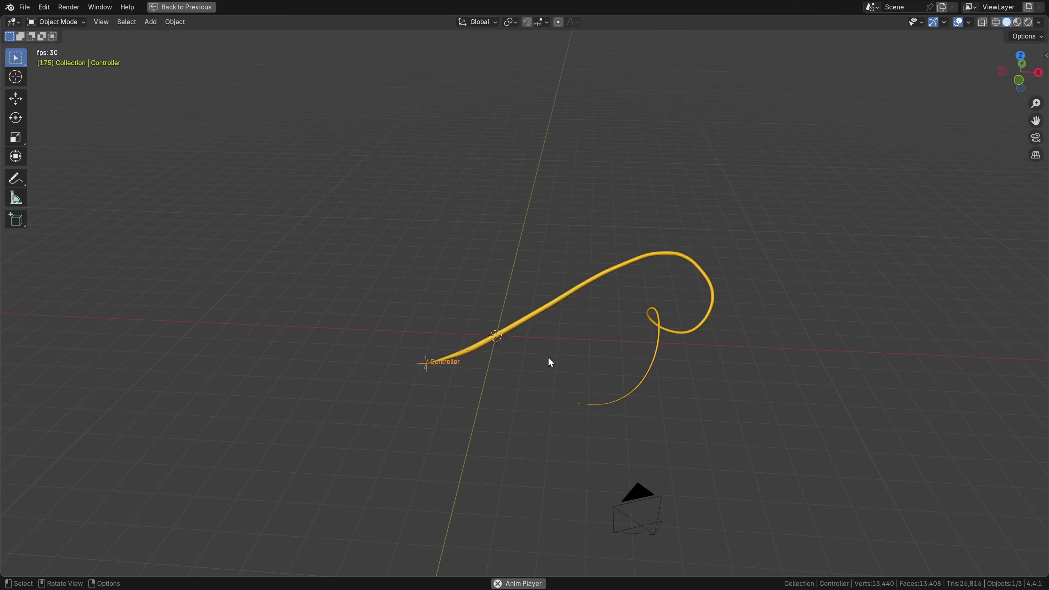
pyautogui.moveTo(507, 330); pyautogui.dragTo(478, 341, button='middle')
pyautogui.hotkey('ctrl', 'space')
# Step: Rewind to frame 1 and delete all of the Controller's recorded keyframes in the Graph Editor
pyautogui.click(202, 269)
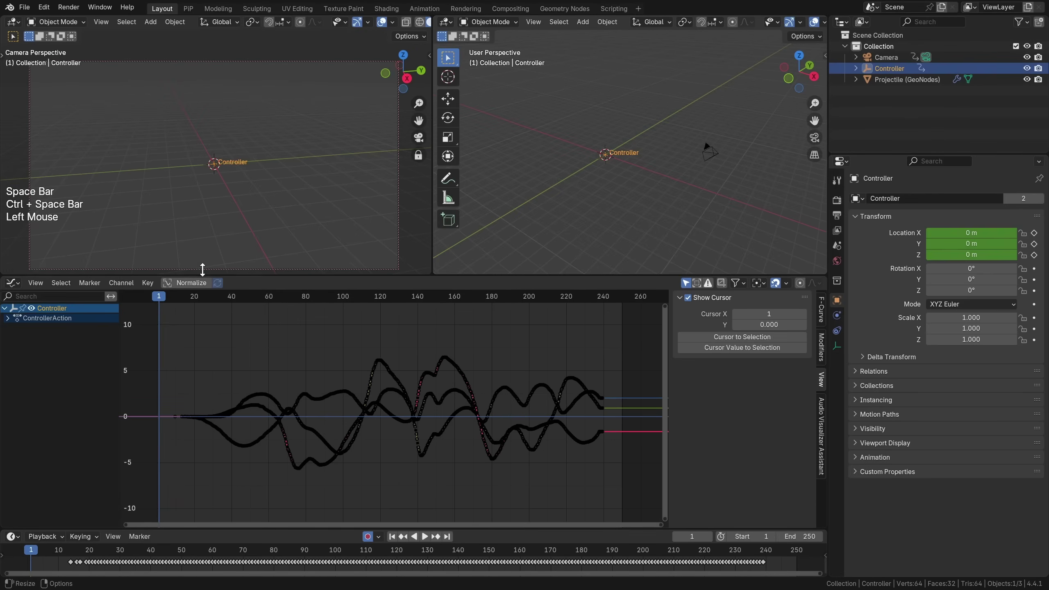
pyautogui.press('a')
pyautogui.press('x')
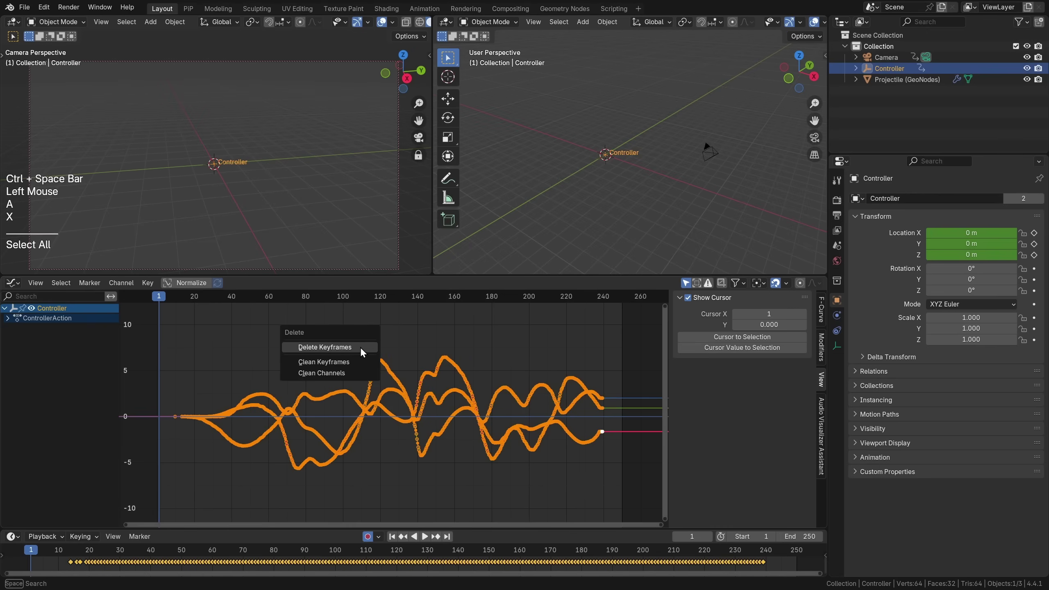
pyautogui.click(314, 346)
# Step: Add a torus mesh and scale it up in Edit Mode
pyautogui.hotkey('shift', 'a')
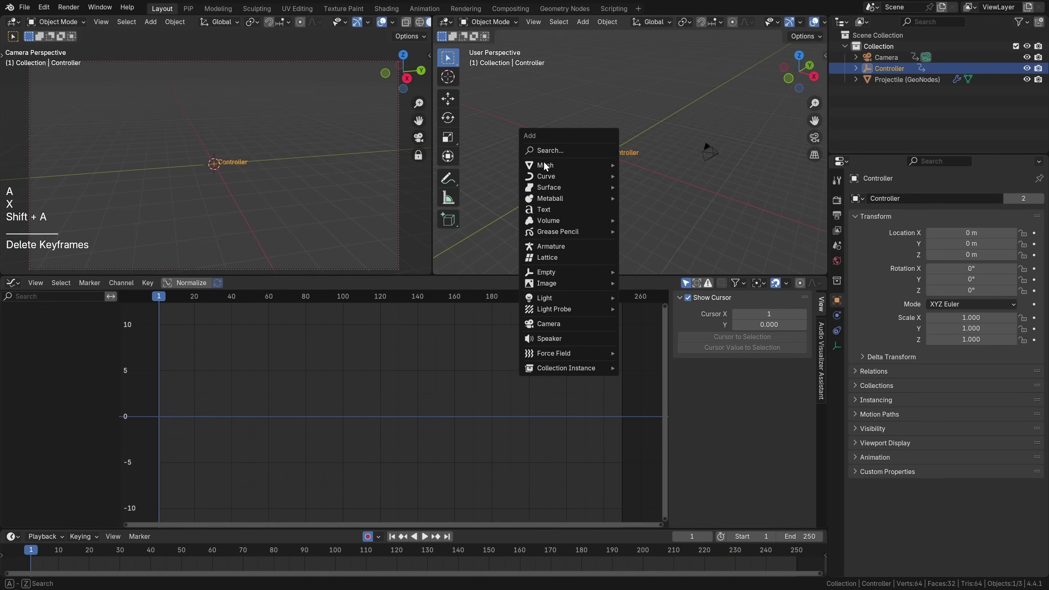
pyautogui.moveTo(573, 163)
pyautogui.click(659, 247)
pyautogui.press('Tab')
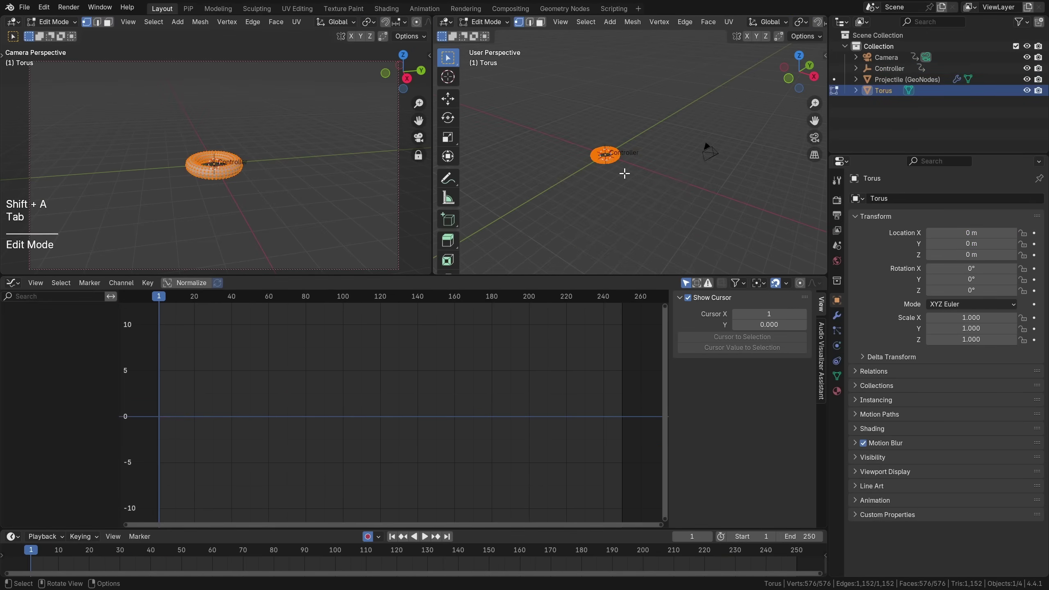
pyautogui.press('s')
pyautogui.click(730, 205)
# Step: Thin the torus tube, raise the torus along Z, and reselect the Controller
pyautogui.hotkey('alt', 's')
pyautogui.click(728, 212)
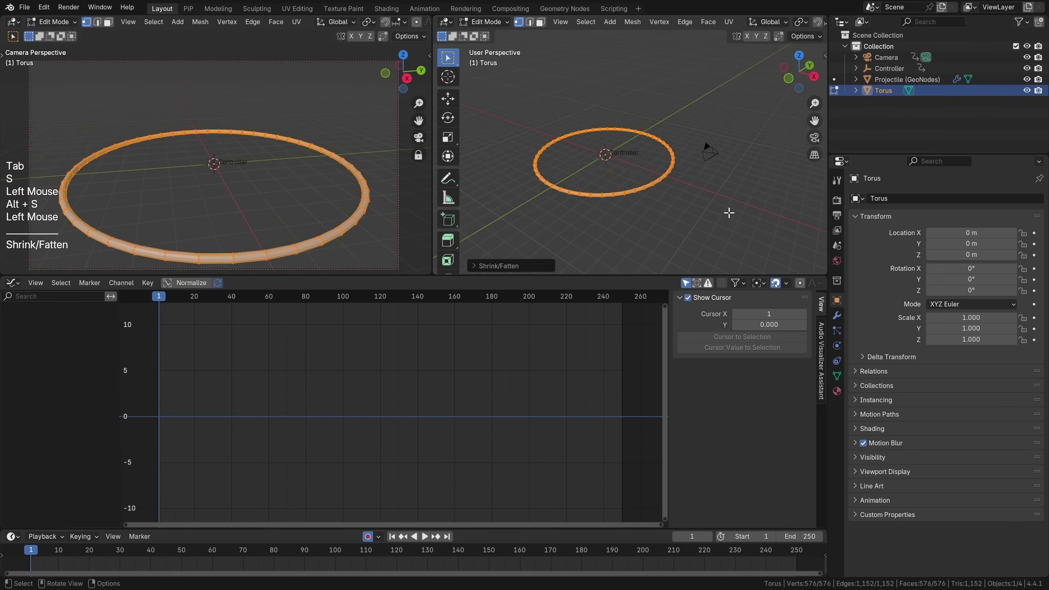
pyautogui.press('Tab')
pyautogui.press('g')
pyautogui.press('z')
pyautogui.click(733, 195)
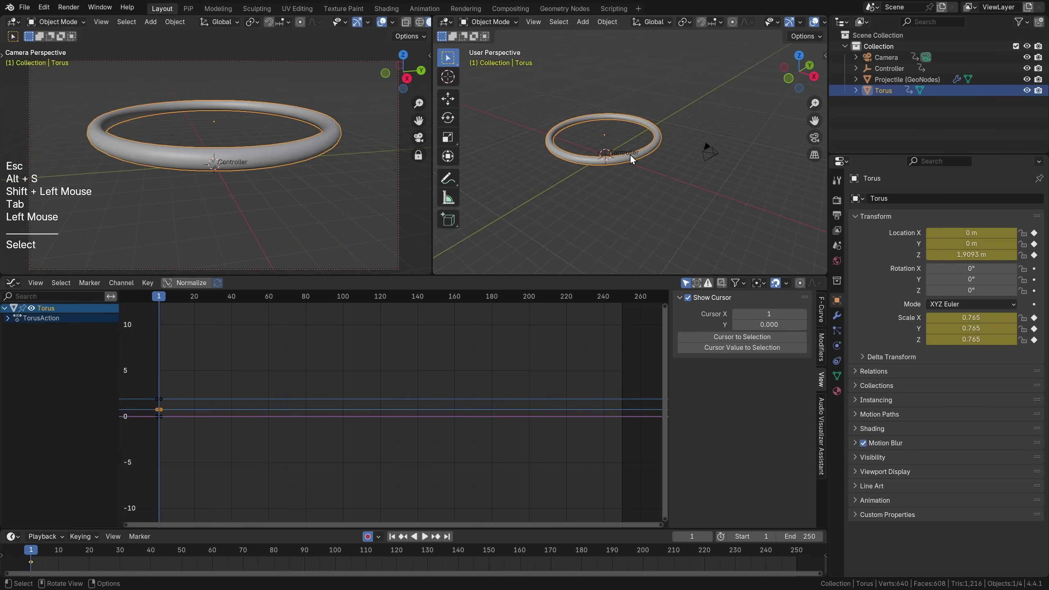
pyautogui.click(607, 153)
pyautogui.click(607, 154)
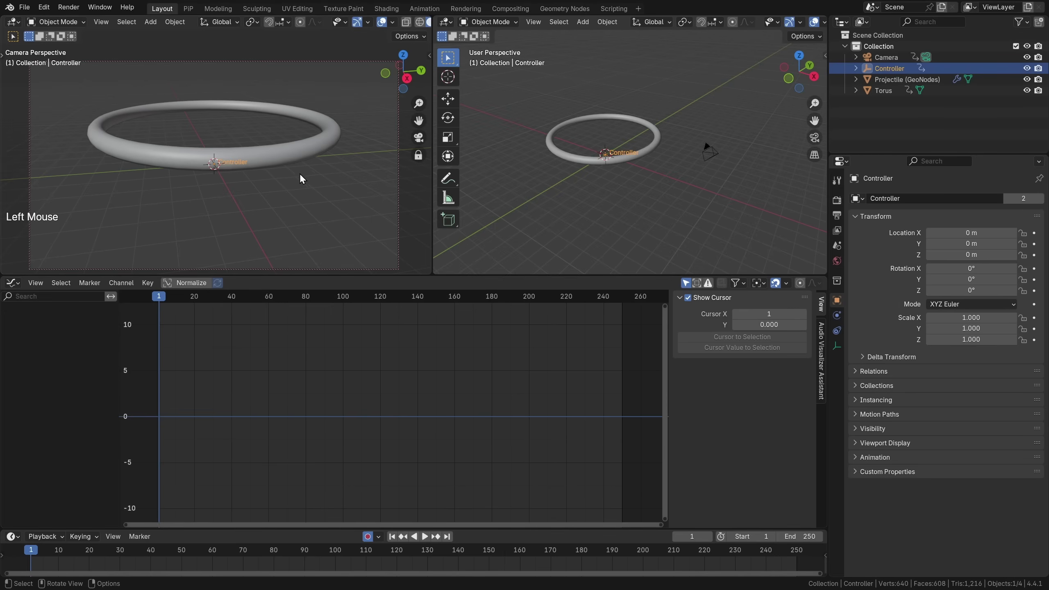
# Step: Record the Controller weaving around the torus, review it in the maximized view, and scrub back to frame 46
pyautogui.press('space')
pyautogui.press('g')
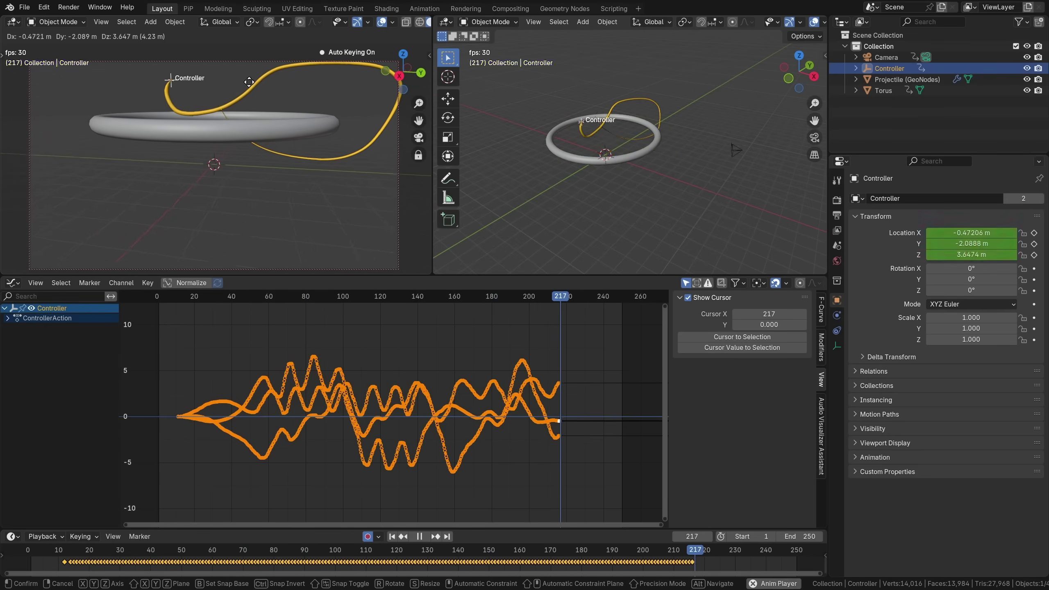
pyautogui.click(297, 97)
pyautogui.press('space')
pyautogui.hotkey('ctrl', 'space')
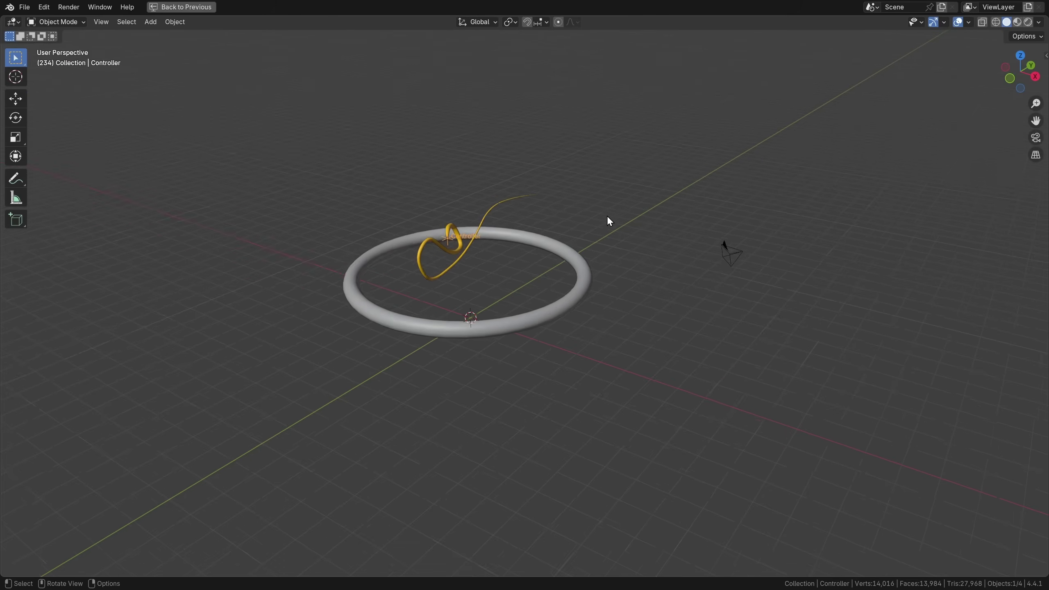
pyautogui.moveTo(613, 326); pyautogui.dragTo(436, 315, button='middle')
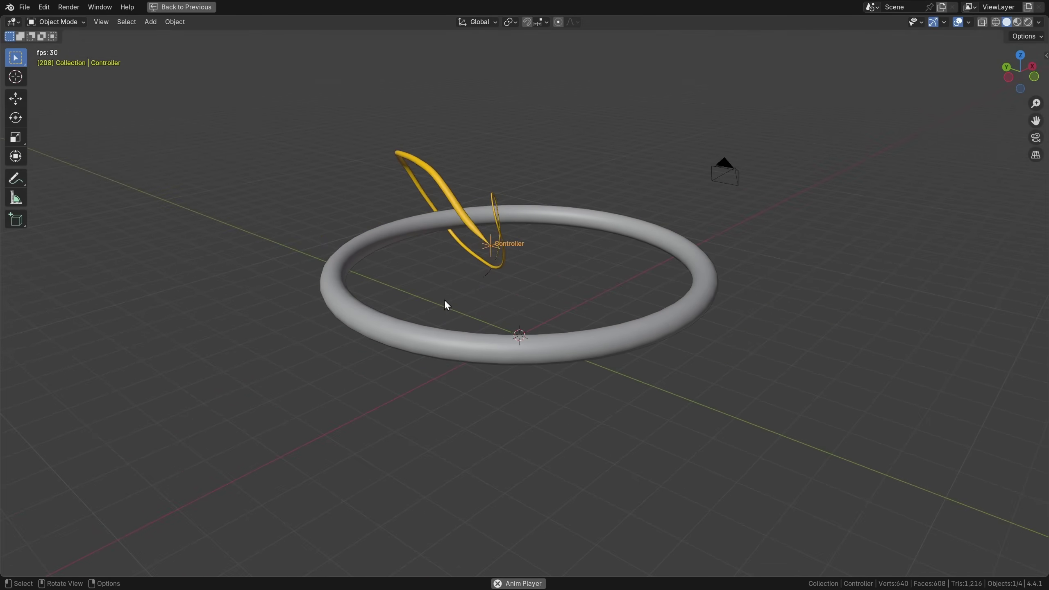
pyautogui.hotkey('ctrl', 'space')
pyautogui.moveTo(549, 297); pyautogui.dragTo(243, 315)
# Step: Play back the animation while zooming and orbiting the right view around the torus, then stop
pyautogui.press('space')
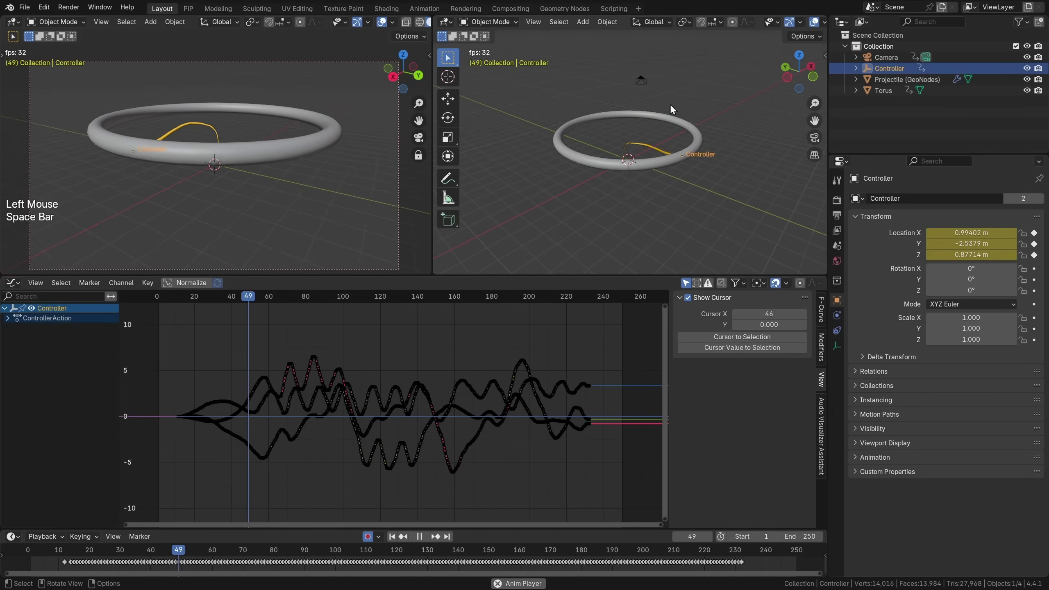
pyautogui.scroll(2, 643, 199)
pyautogui.moveTo(642, 198); pyautogui.dragTo(685, 199, button='middle')
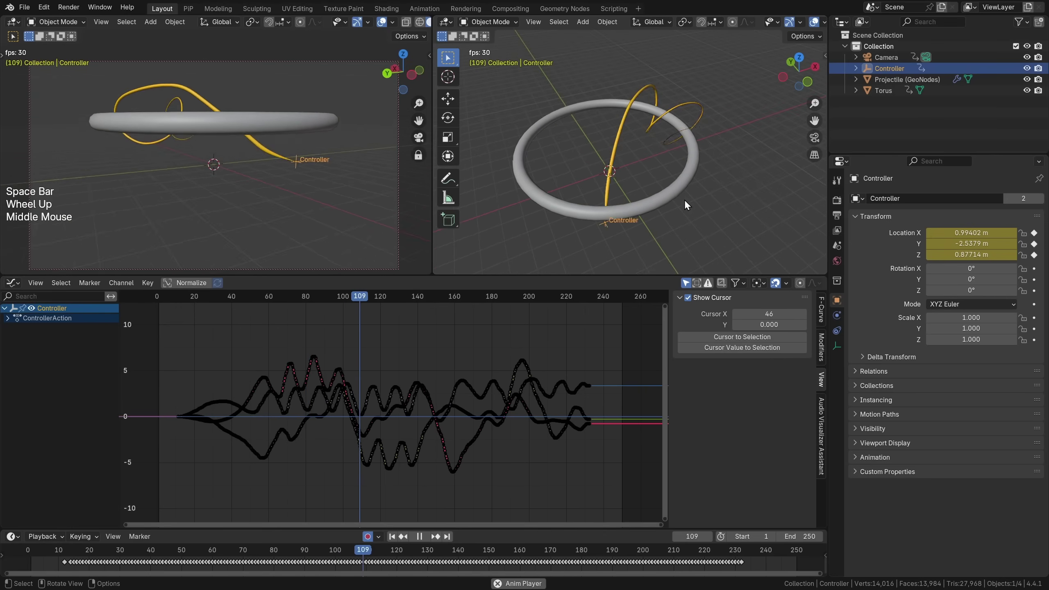
pyautogui.scroll(-2, 681, 199)
pyautogui.press('space')
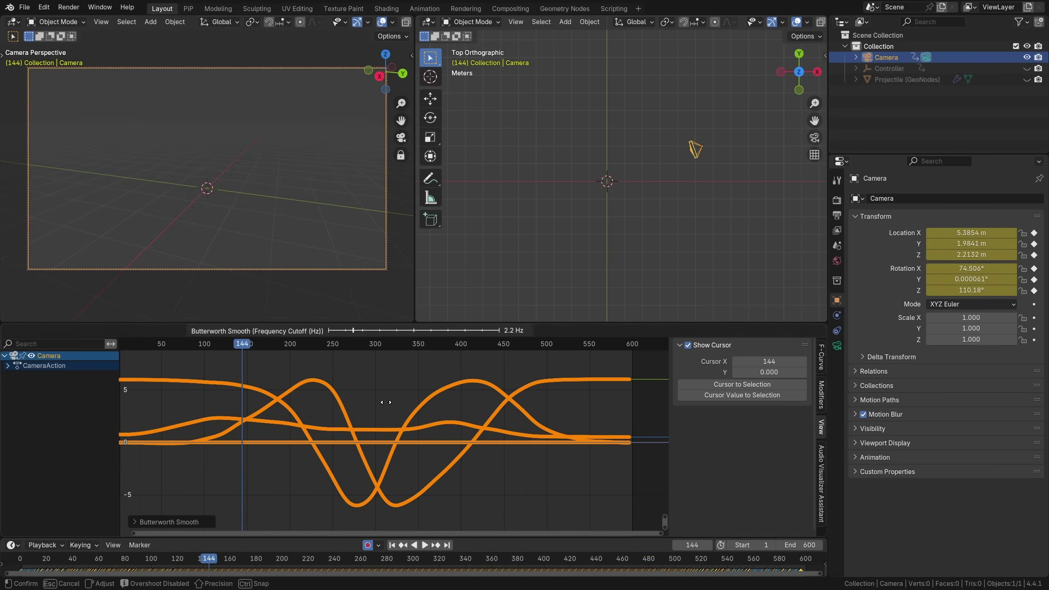
# Step: Box-select a section of the animation curves in the Graph Editor
pyautogui.moveTo(304, 403); pyautogui.dragTo(605, 527)
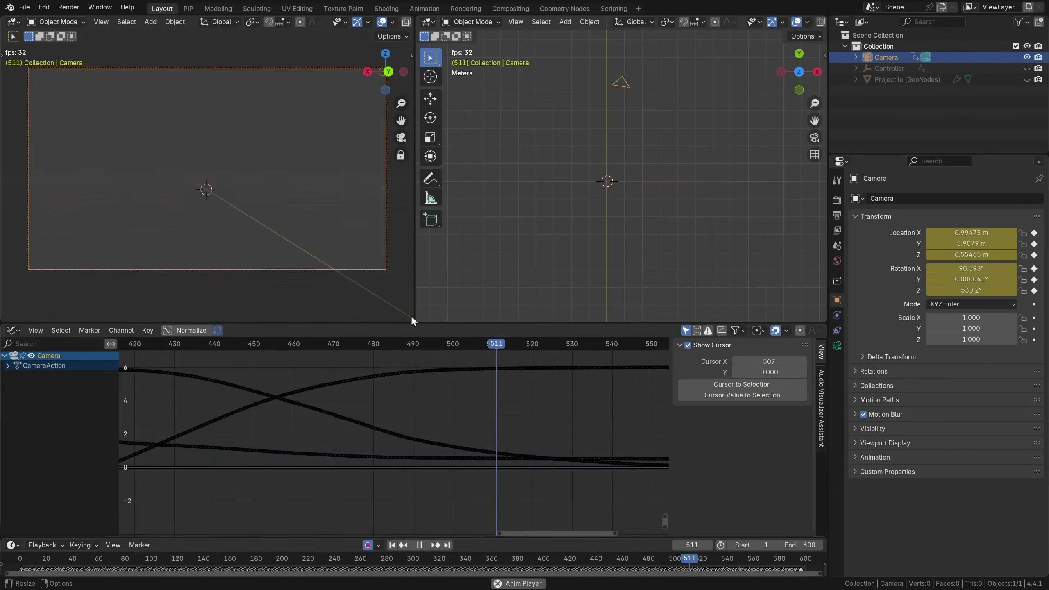